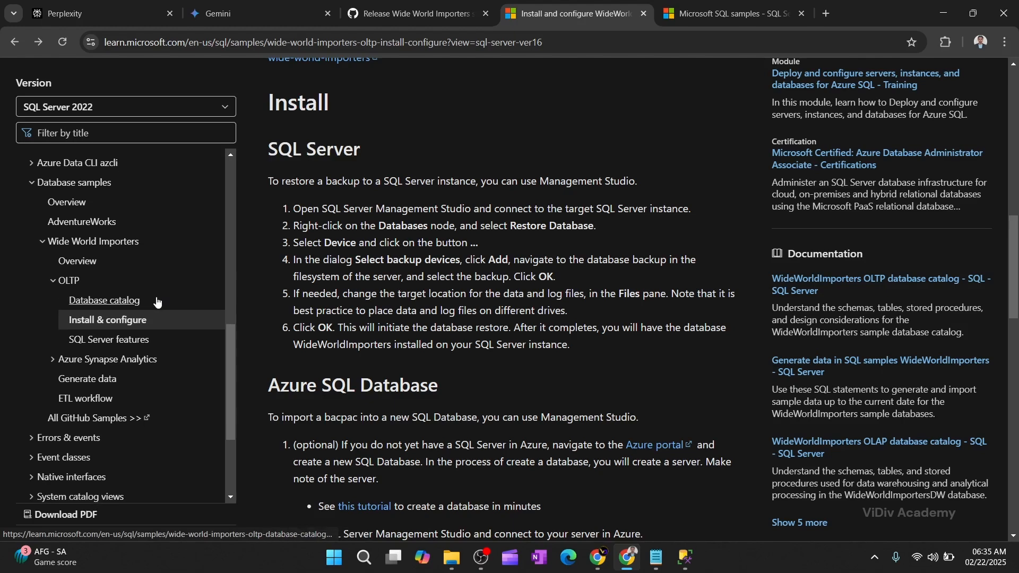
# Open the wide-world-importers-release page linked in the Download section of the install documentation.
pyautogui.scroll(5, 393, 333)
pyautogui.scroll(1, 392, 332)
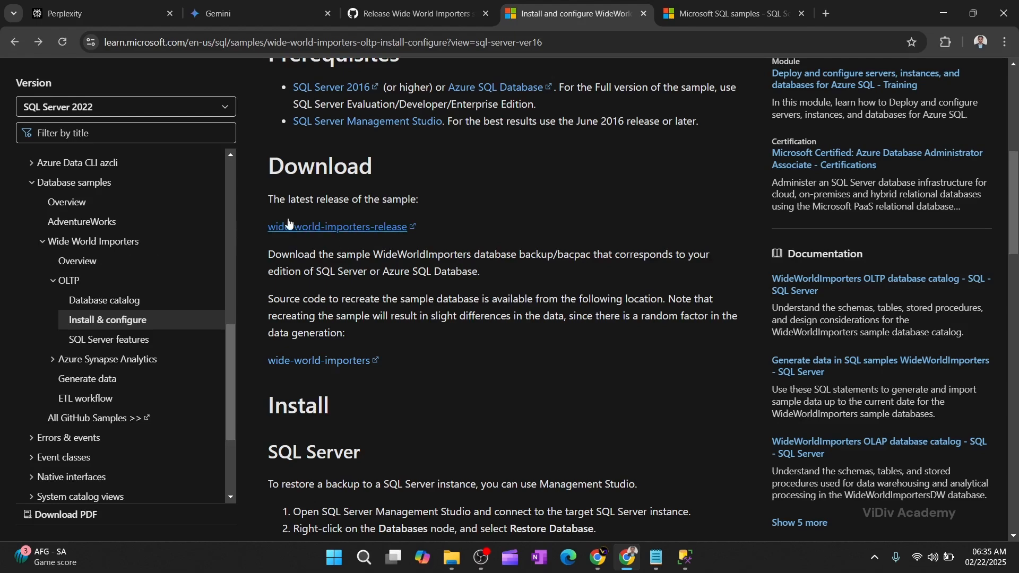
pyautogui.click(343, 229)
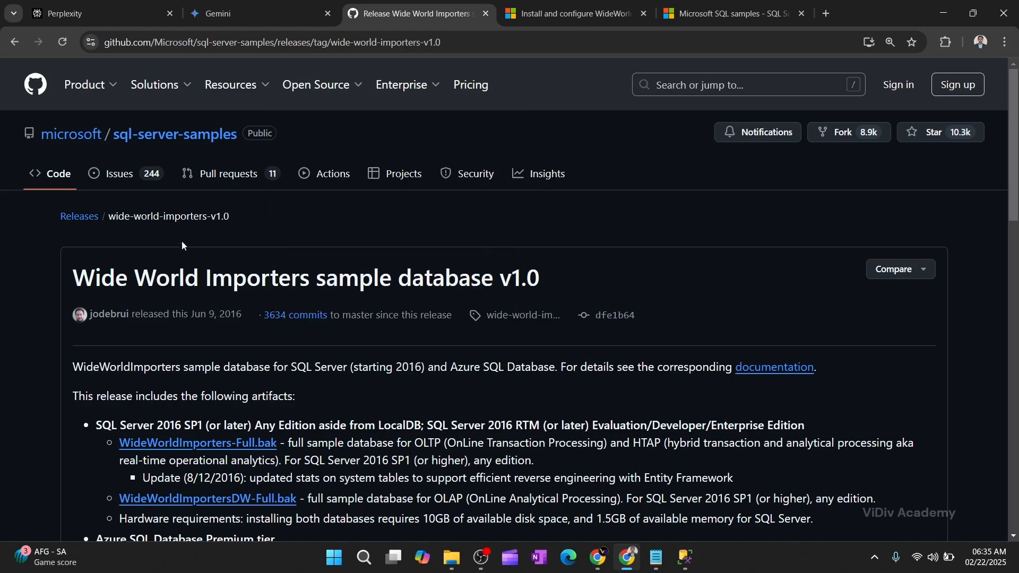
# Download the WideWorldImportersDW-Full.bak sample database backup listed for SQL Server 2016 SP1 or later.
pyautogui.scroll(-3, 280, 314)
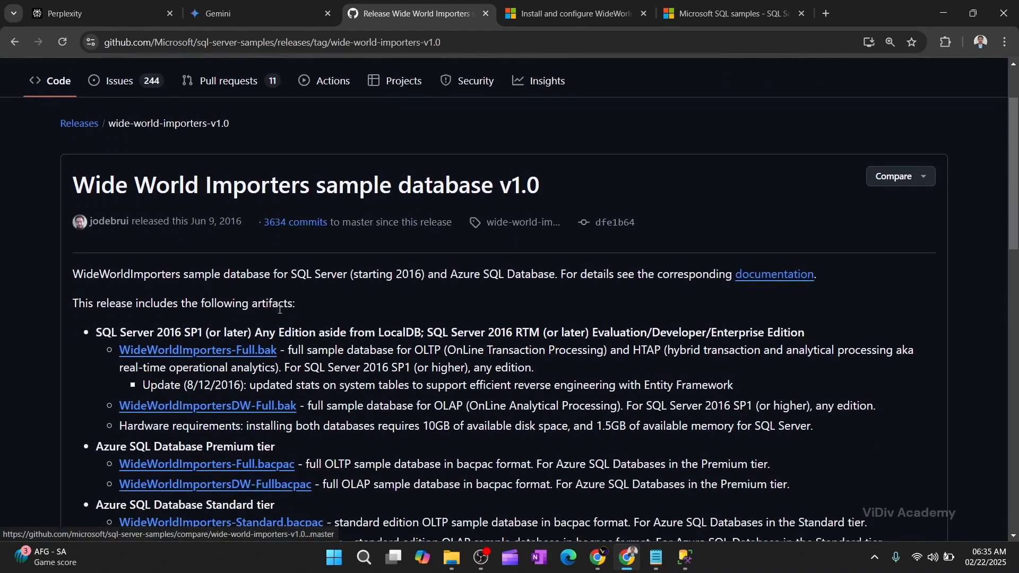
pyautogui.scroll(-3, 280, 314)
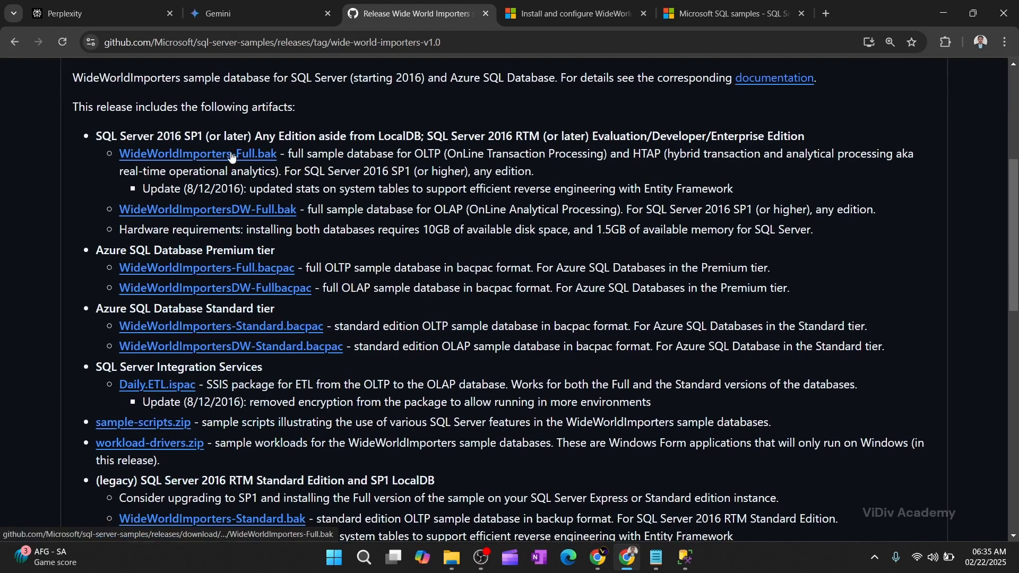
pyautogui.scroll(-1, 274, 340)
pyautogui.scroll(1, 274, 339)
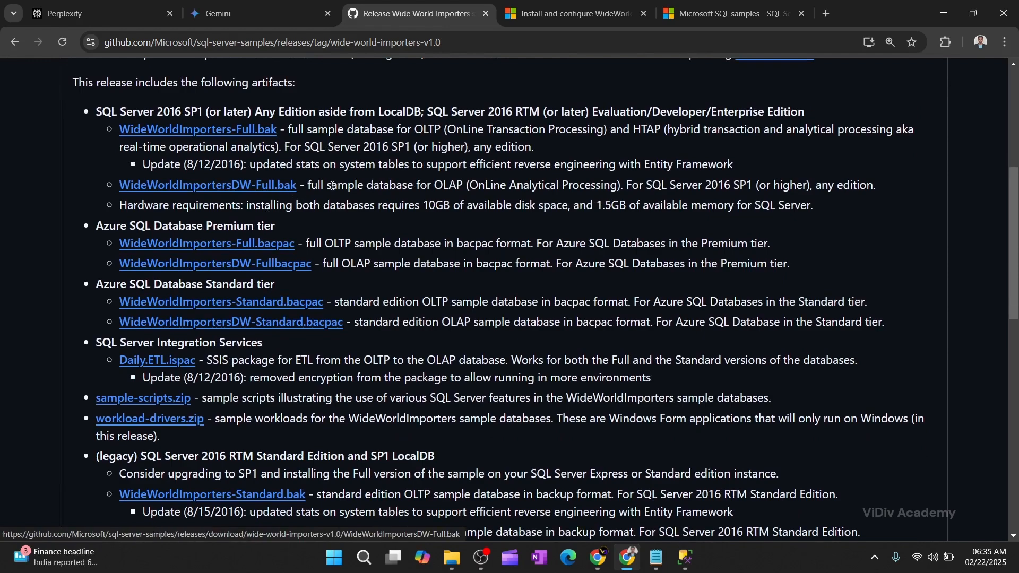
pyautogui.click(261, 190)
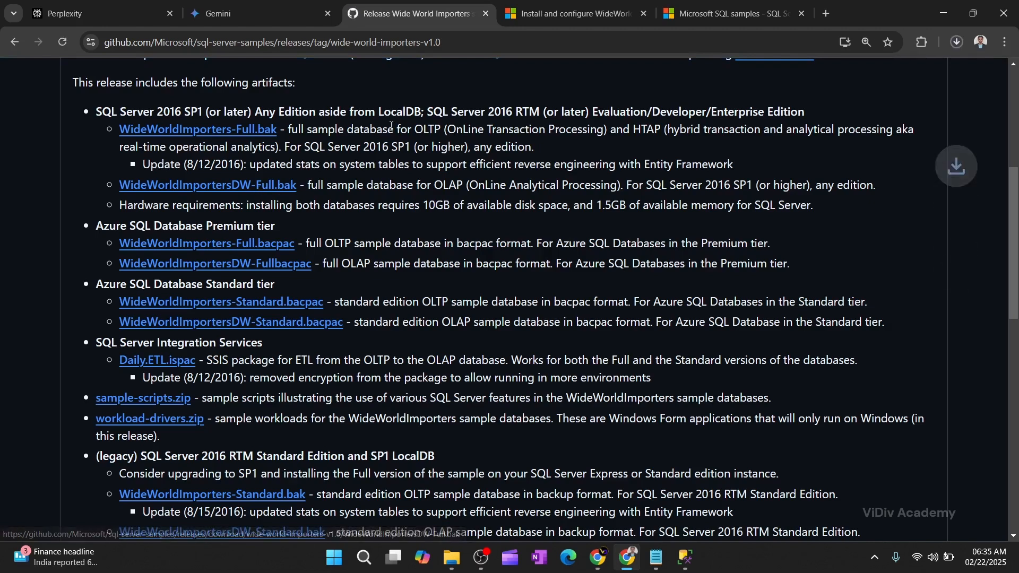
# Review the documentation's download section and the artifacts and assets listed on the Wide World Importers release page.
pyautogui.click(568, 12)
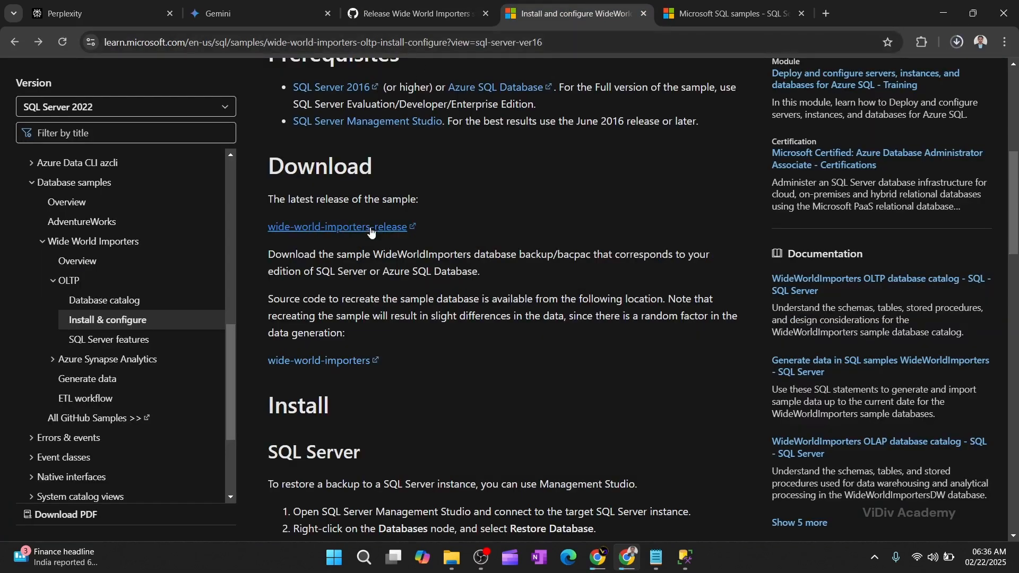
pyautogui.scroll(2, 477, 188)
pyautogui.scroll(-1, 481, 183)
pyautogui.scroll(-1, 481, 184)
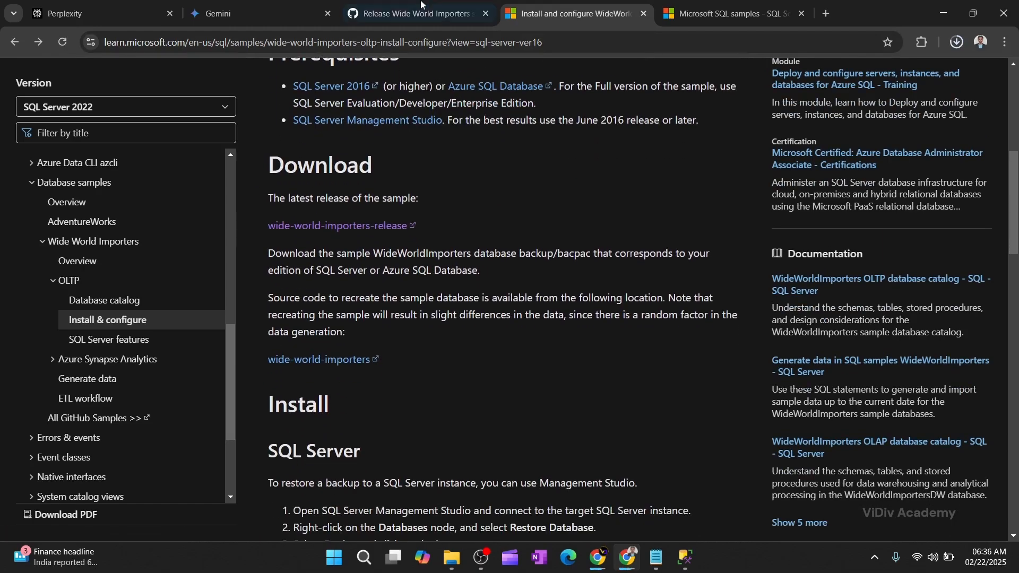
pyautogui.click(418, 10)
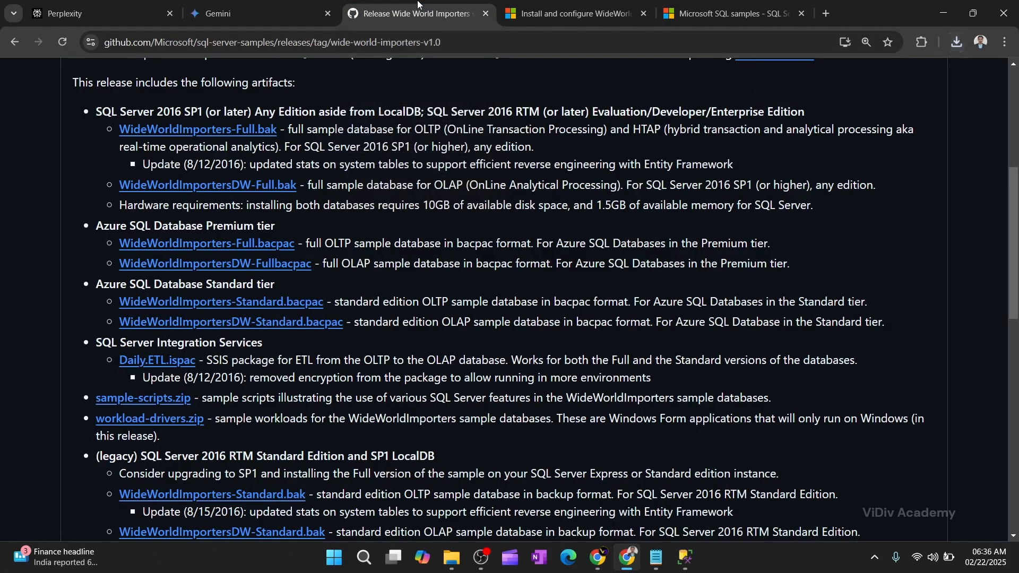
pyautogui.scroll(3, 354, 232)
pyautogui.scroll(-3, 353, 233)
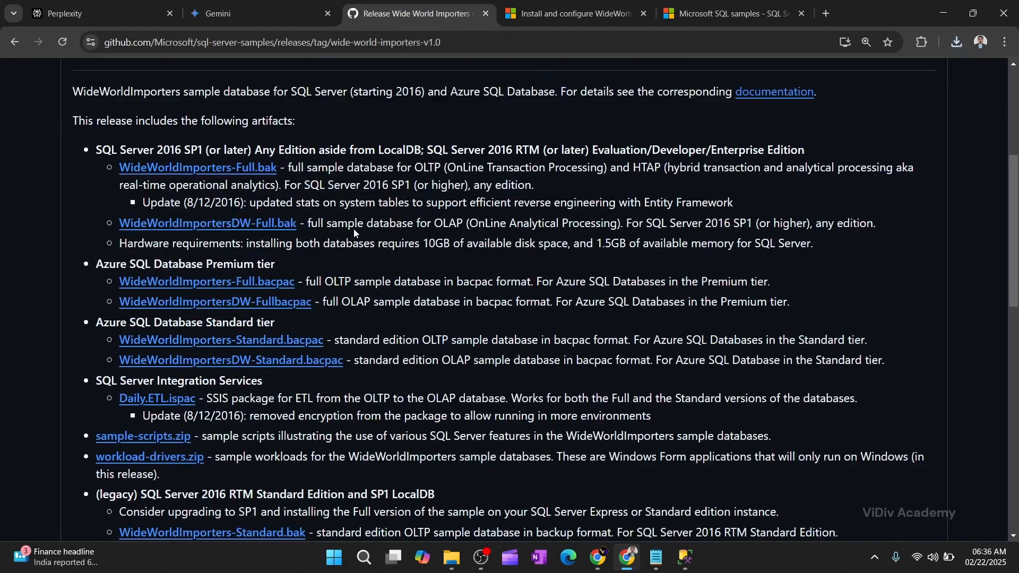
pyautogui.scroll(-5, 277, 196)
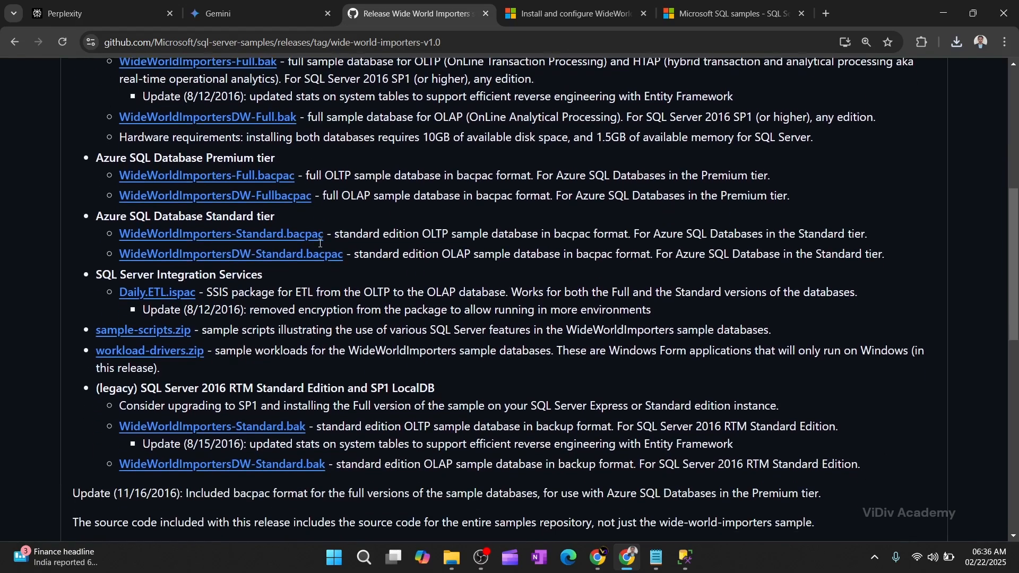
pyautogui.scroll(-1, 292, 303)
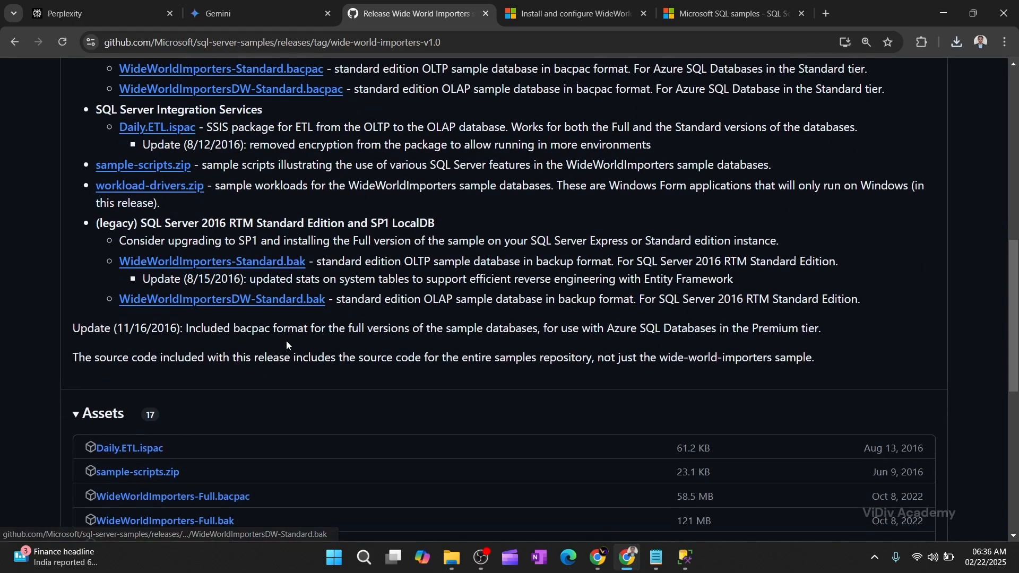
pyautogui.scroll(-4, 286, 345)
pyautogui.scroll(-5, 287, 346)
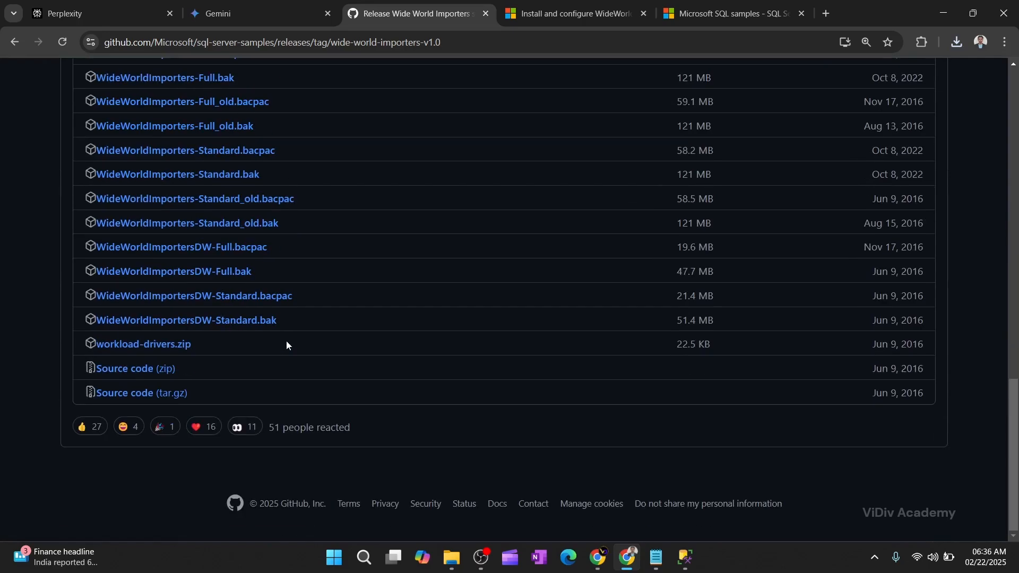
pyautogui.scroll(15, 286, 345)
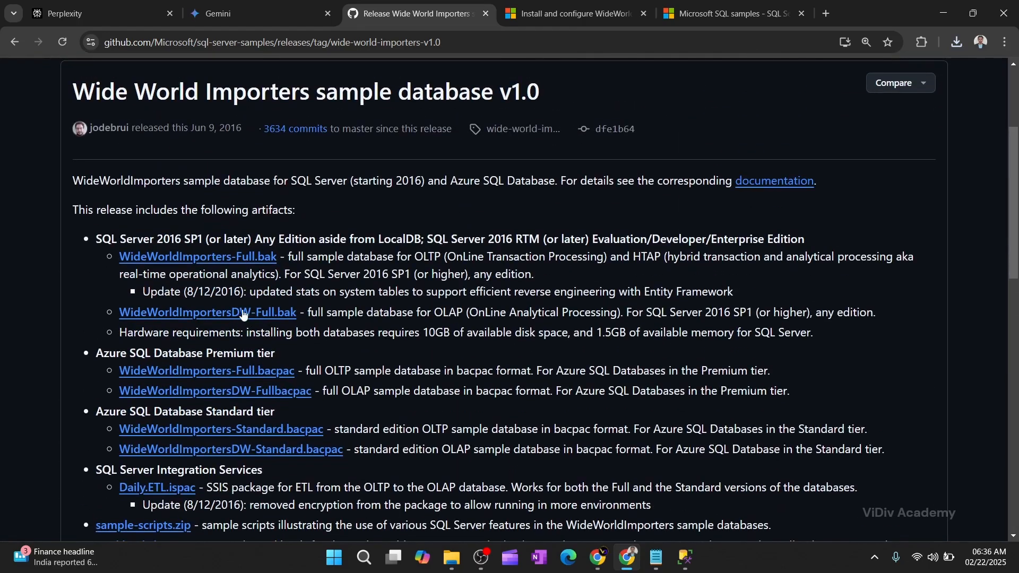
# Read the SQL Server restore instructions in the install documentation and check the backup file in the recent downloads.
pyautogui.click(552, 8)
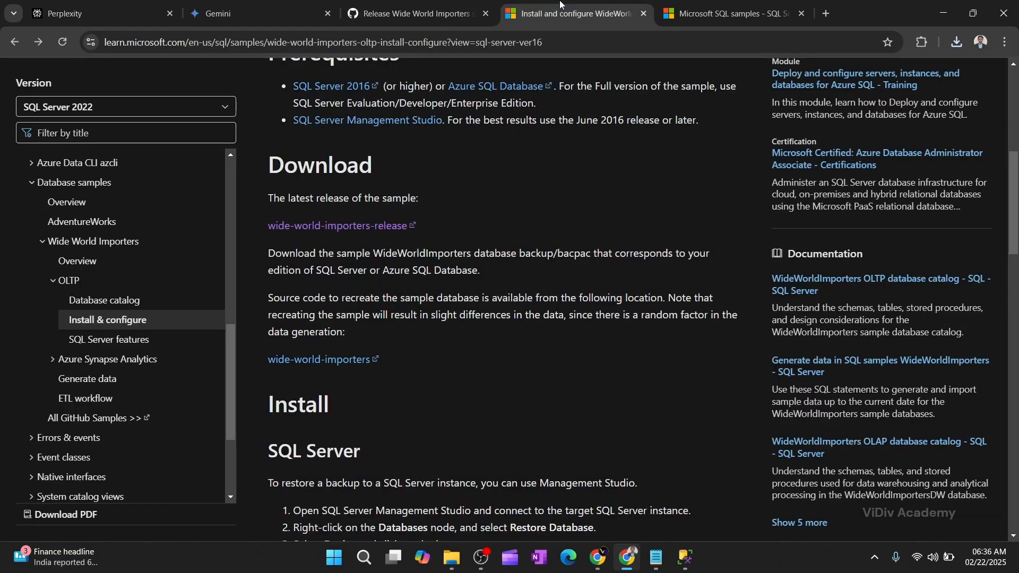
pyautogui.scroll(-4, 487, 245)
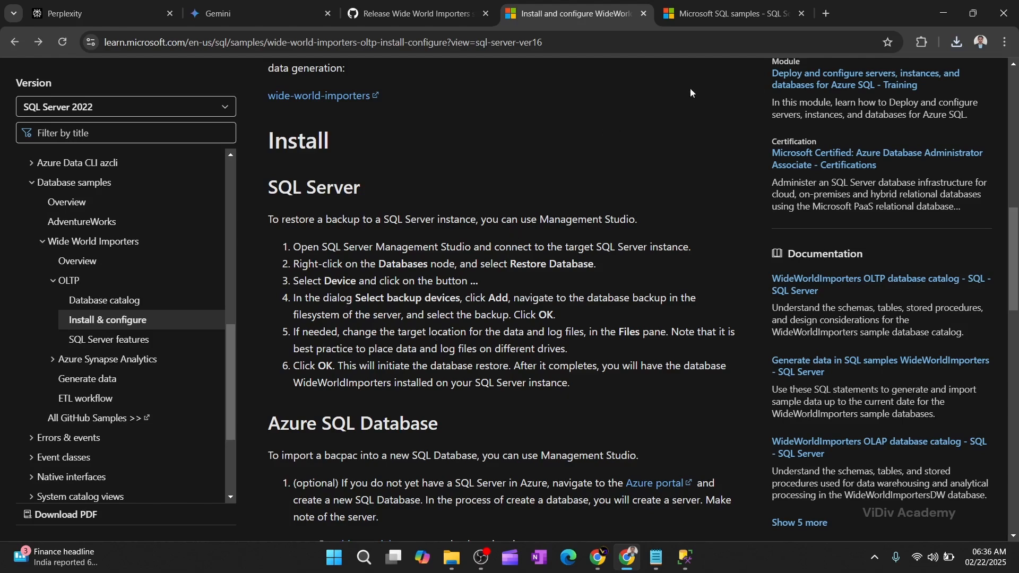
pyautogui.click(958, 44)
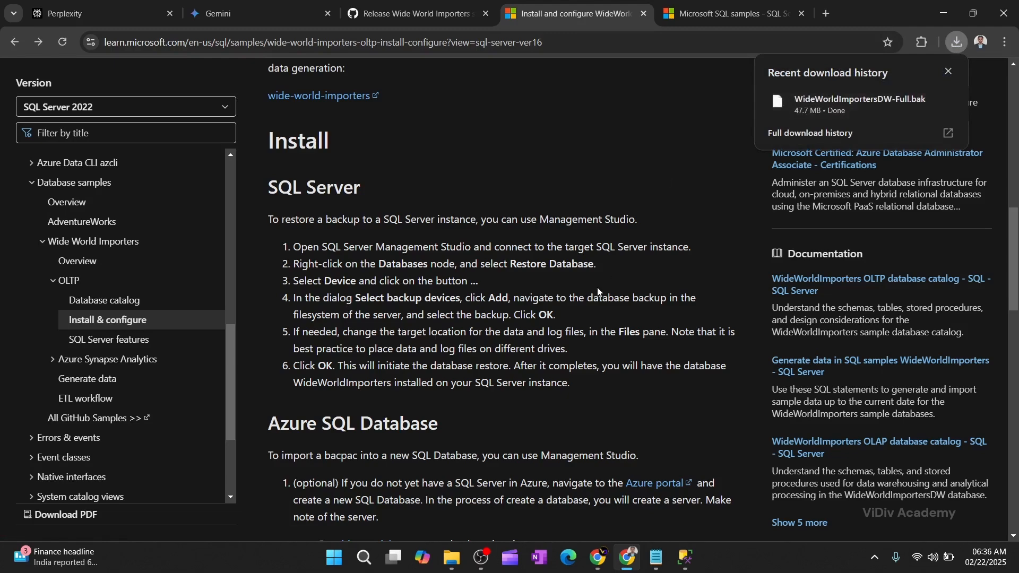
pyautogui.moveTo(794, 115)
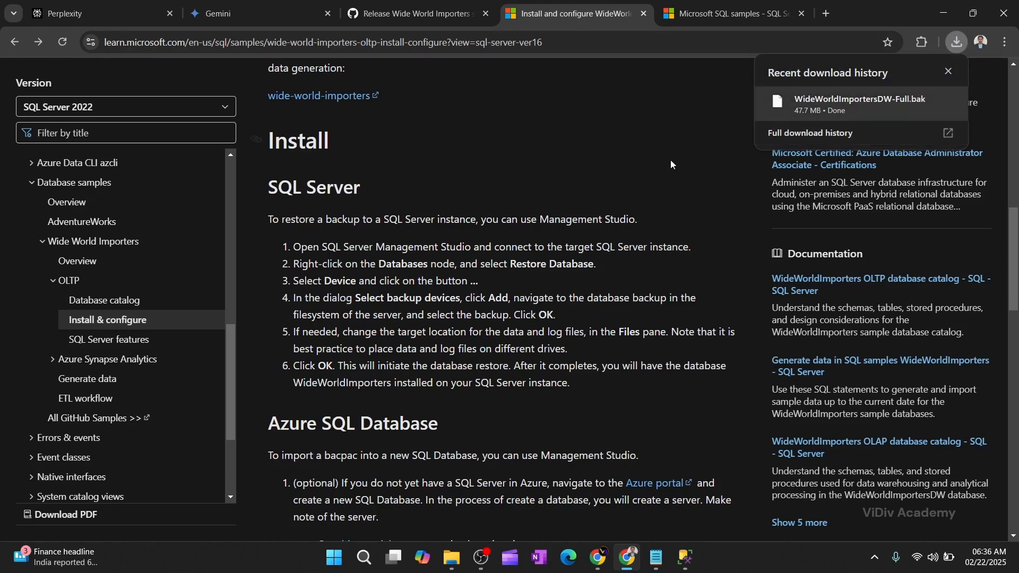
# In SQL Server Management Studio, start a Restore Database on Databases with Device as the source and begin adding a backup file.
pyautogui.click(684, 557)
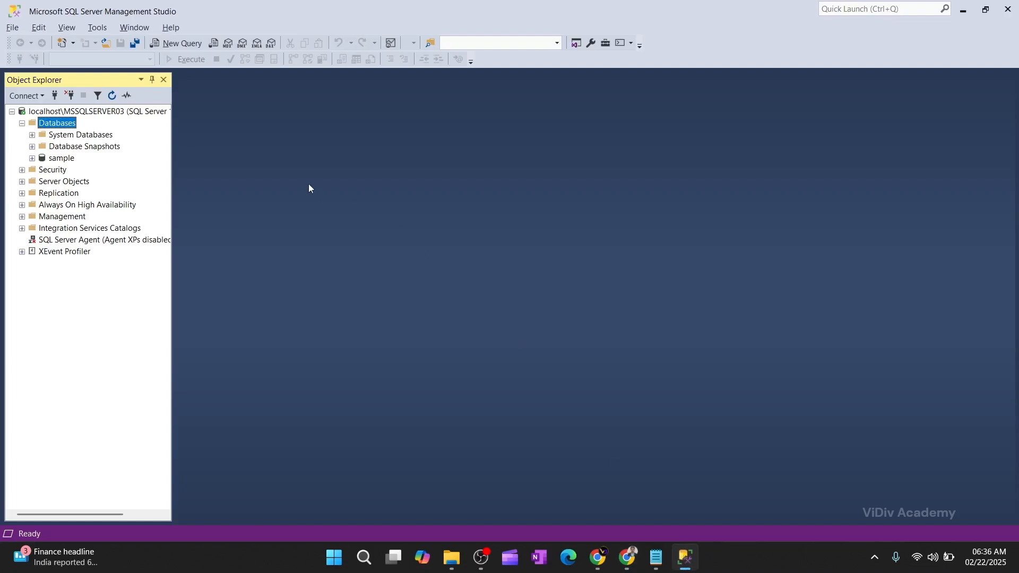
pyautogui.rightClick(60, 126)
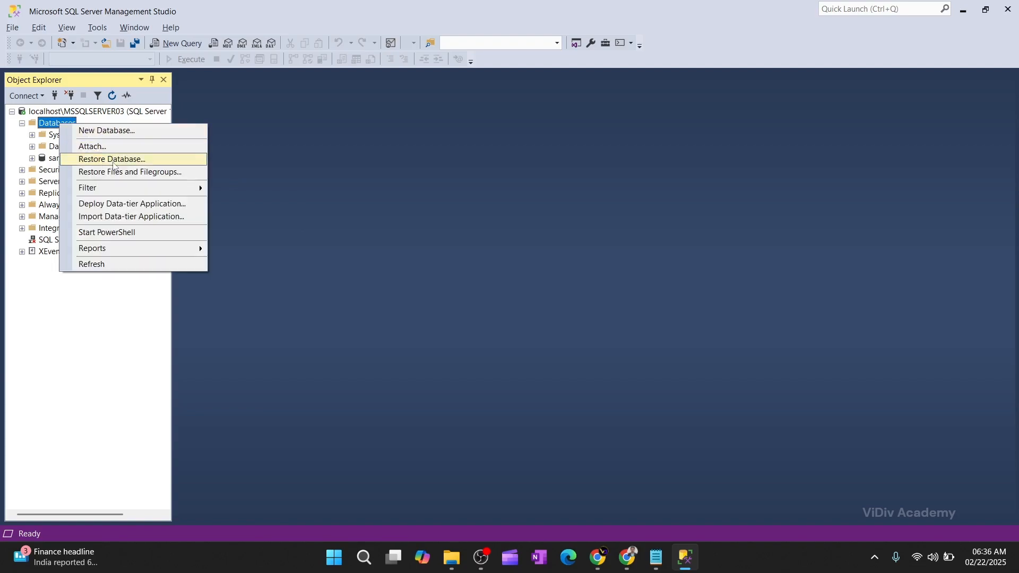
pyautogui.click(114, 160)
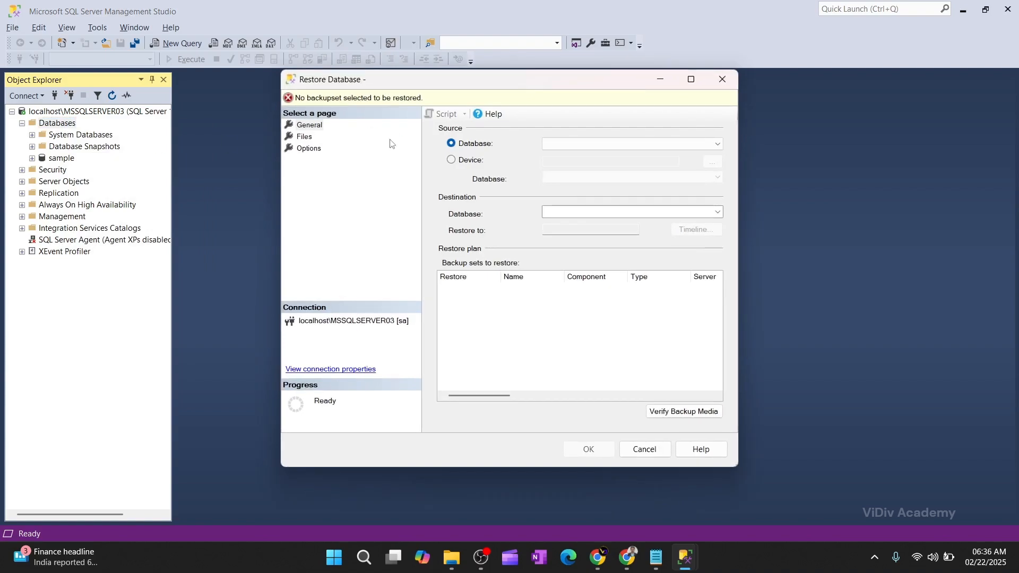
pyautogui.click(452, 160)
pyautogui.click(713, 162)
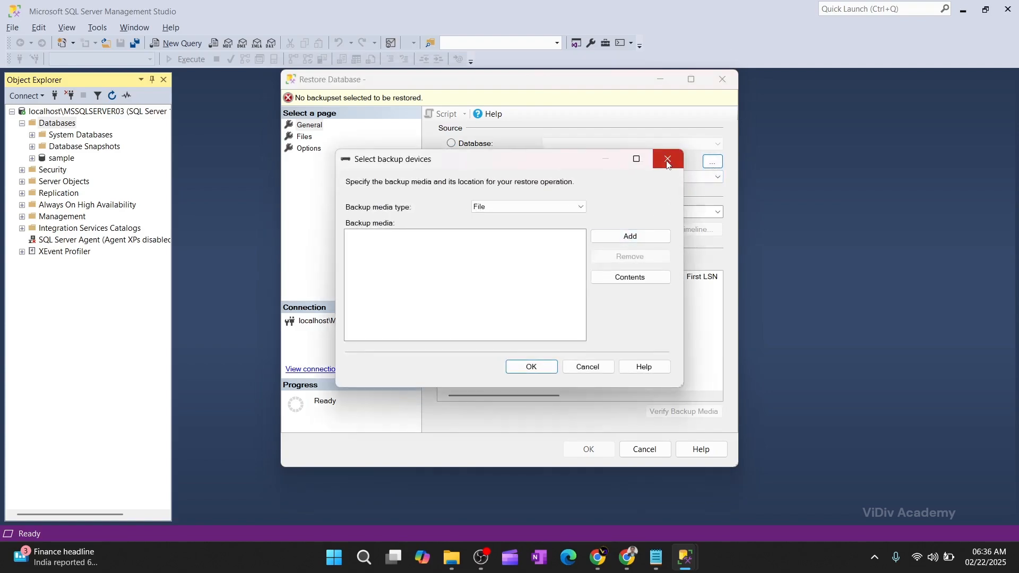
pyautogui.click(640, 236)
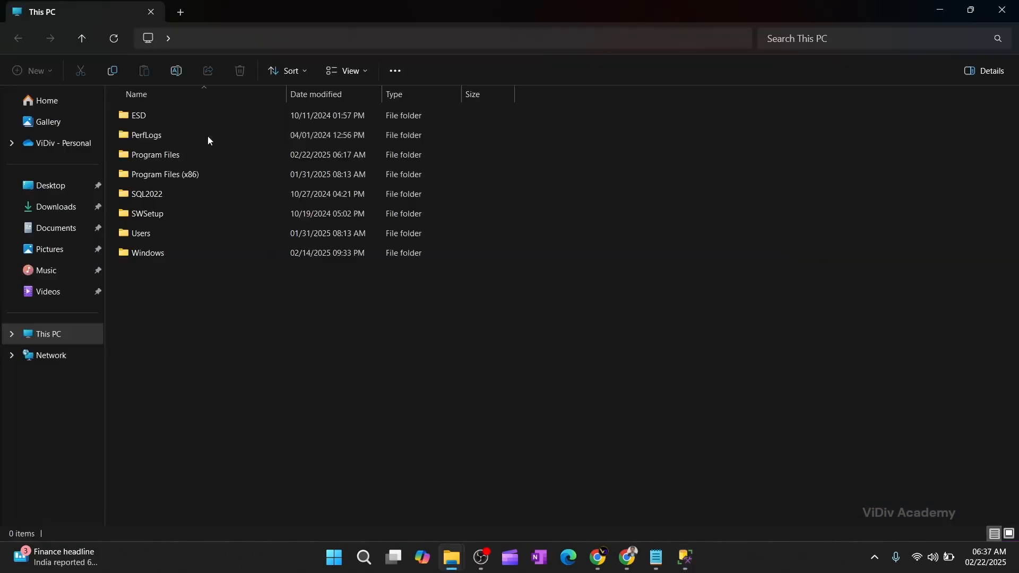
# Switch to File Explorer and open the Microsoft SQL Server folder inside C:\Program Files.
pyautogui.press('Return')
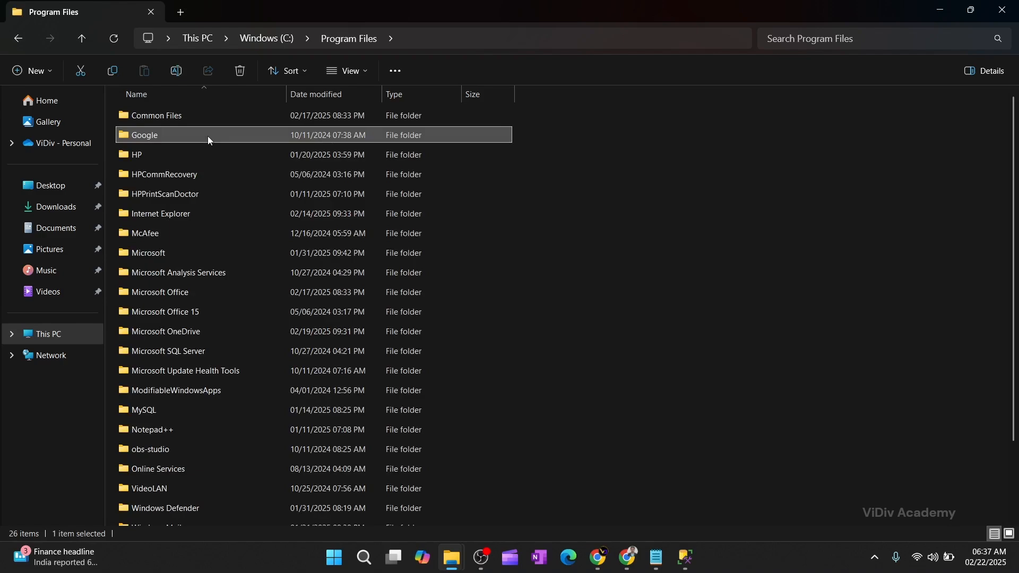
pyautogui.press('n')
pyautogui.press('Up')
pyautogui.press('Up')
pyautogui.press('Up')
pyautogui.press('Up')
pyautogui.press('Return')
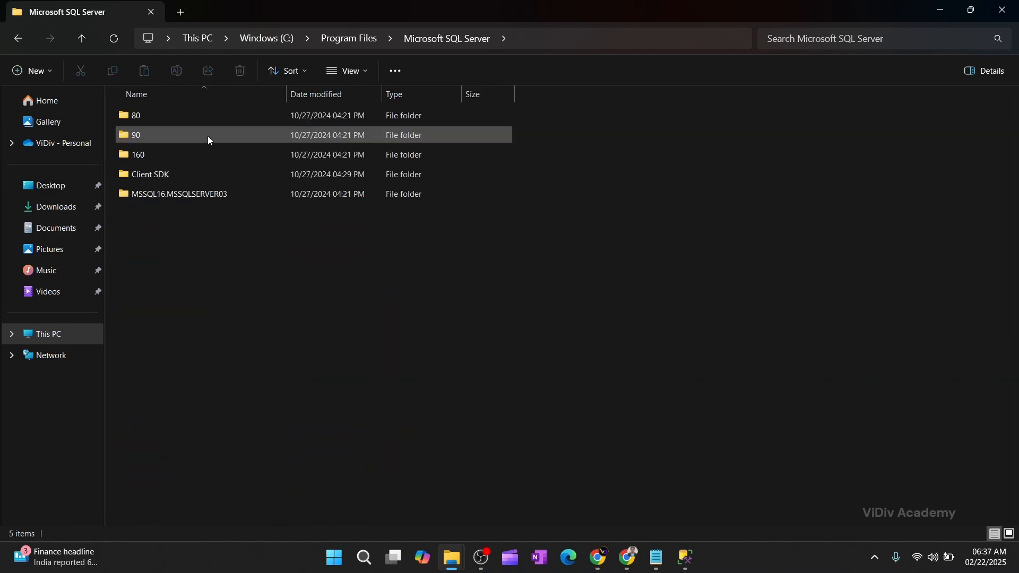
# Select the MSSQL16.MSSQLSERVER03 folder and check it against the backup file location in SQL Server Management Studio.
pyautogui.press('Down')
pyautogui.press('Down')
pyautogui.press('Down')
pyautogui.press('Down')
pyautogui.hotkey('alt', 'Tab')
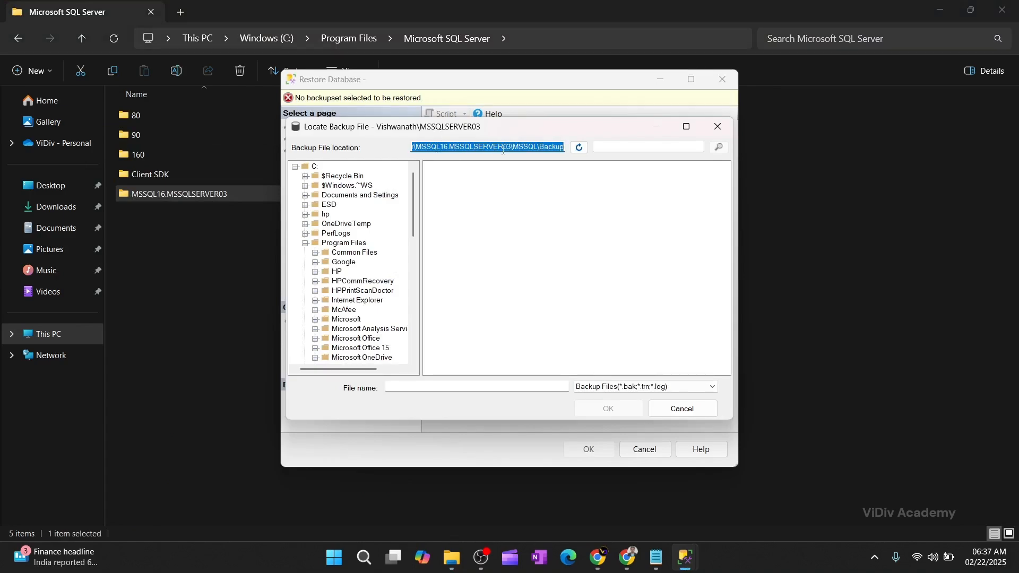
pyautogui.hotkey('alt', 'Tab')
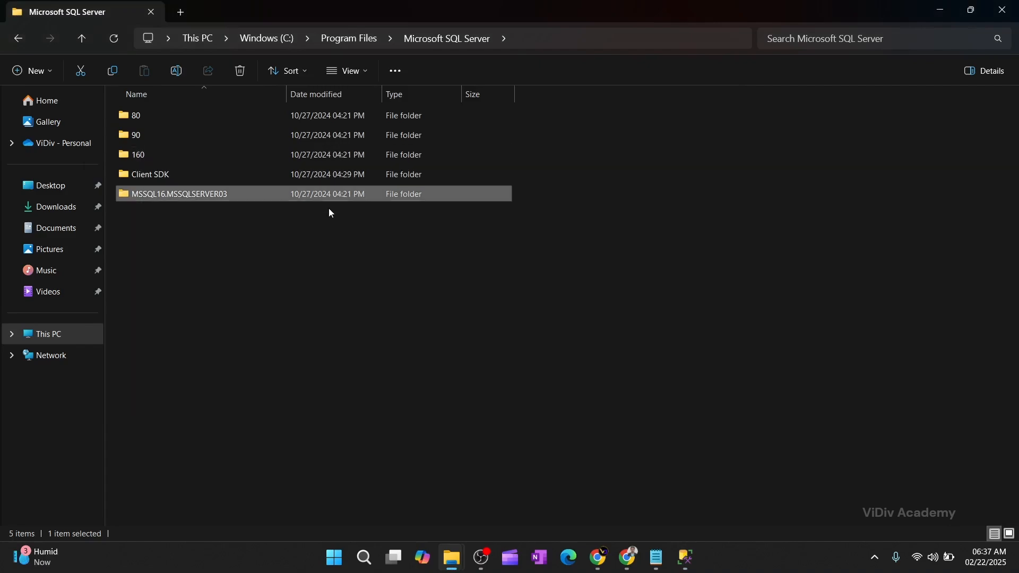
# Open the Backup folder under MSSQL16.MSSQLSERVER03\MSSQL, granting permanent access to it.
pyautogui.doubleClick(251, 196)
pyautogui.doubleClick(152, 115)
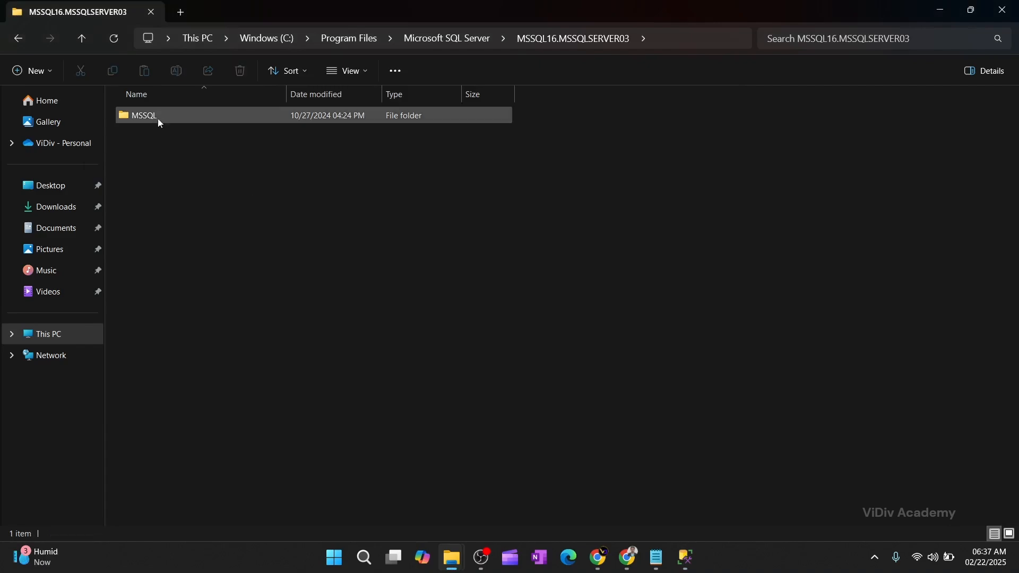
pyautogui.click(153, 117)
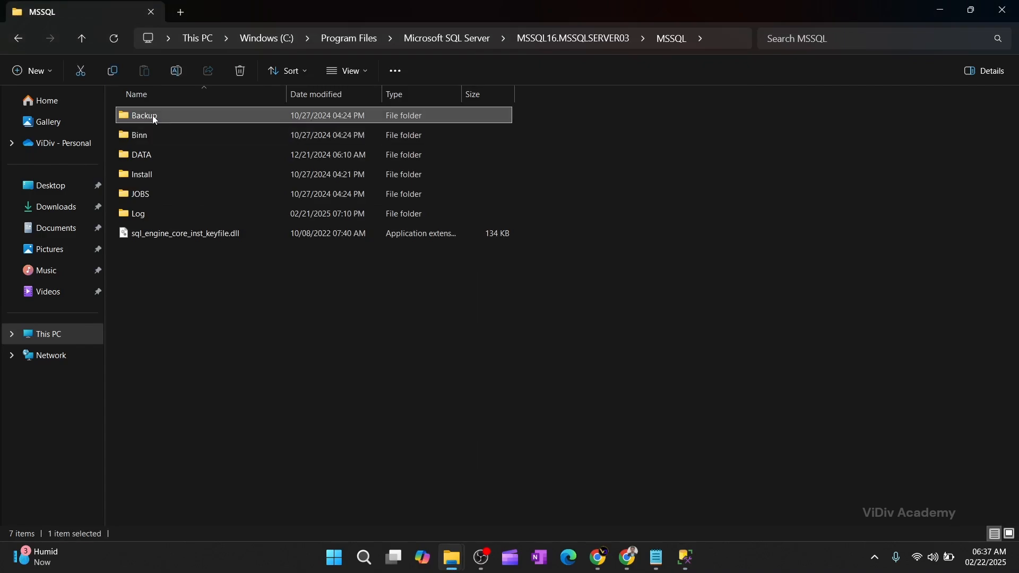
pyautogui.doubleClick(152, 116)
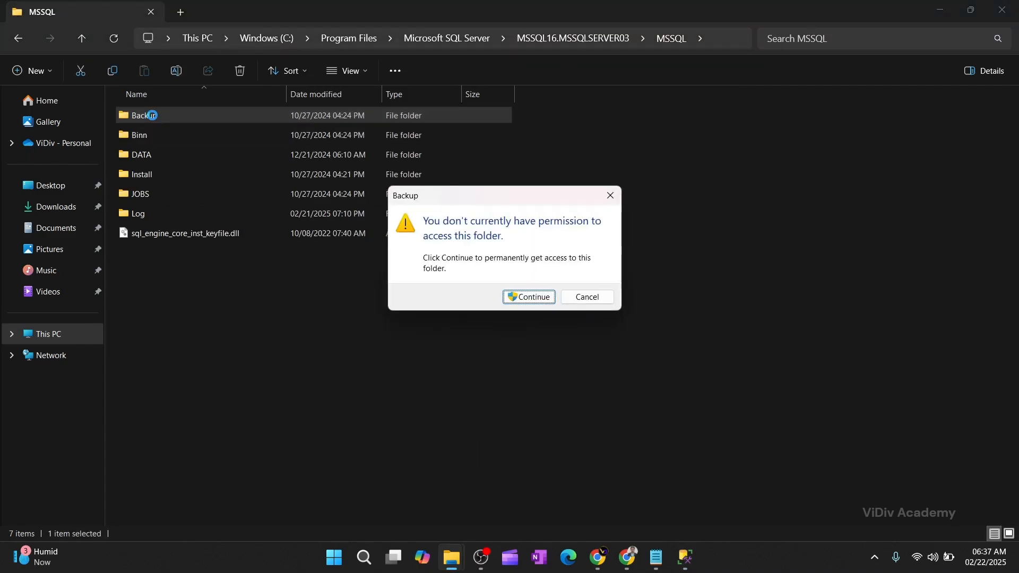
pyautogui.click(524, 298)
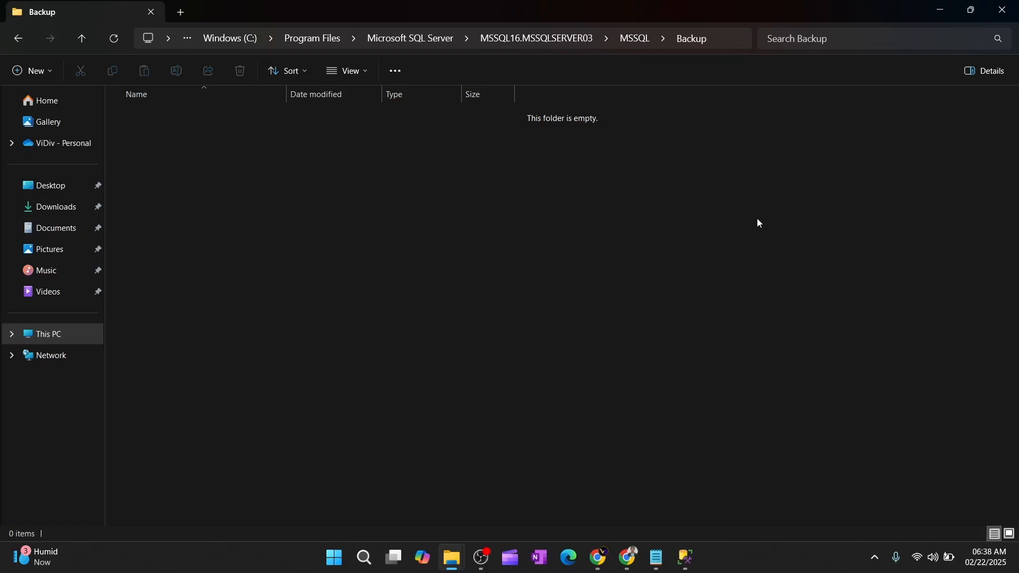
# Locate the downloaded WideWorldImportersDW-Full.bak through Chrome's download history and copy it into the MSSQL16.MSSQLSERVER03 Backup folder.
pyautogui.click(628, 557)
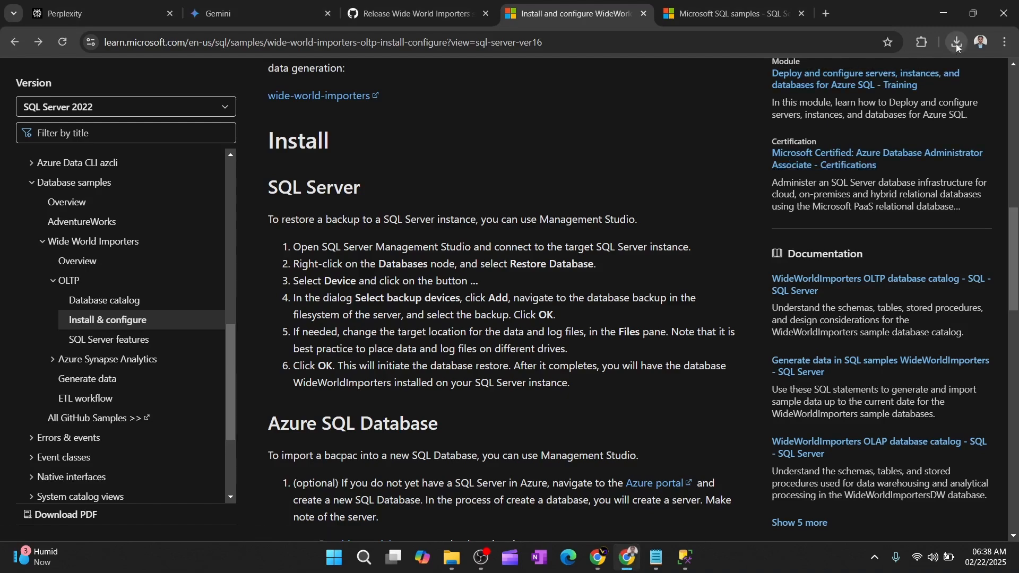
pyautogui.click(956, 42)
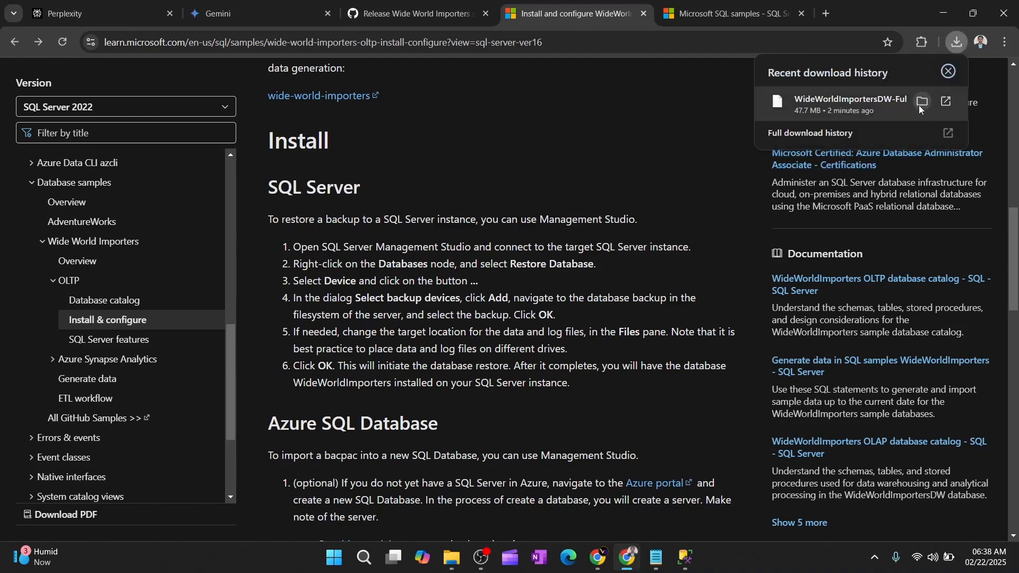
pyautogui.click(921, 102)
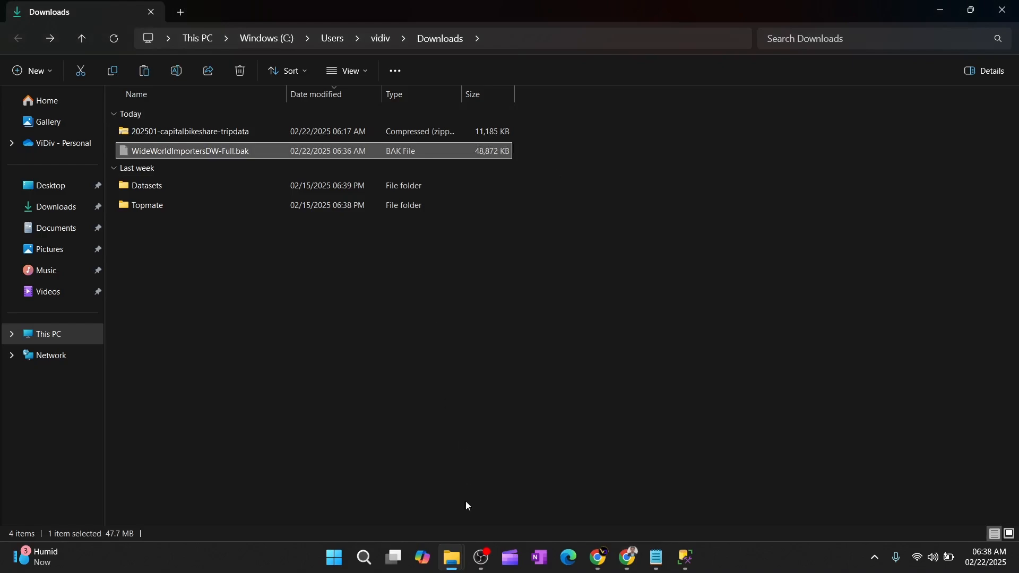
pyautogui.moveTo(450, 568)
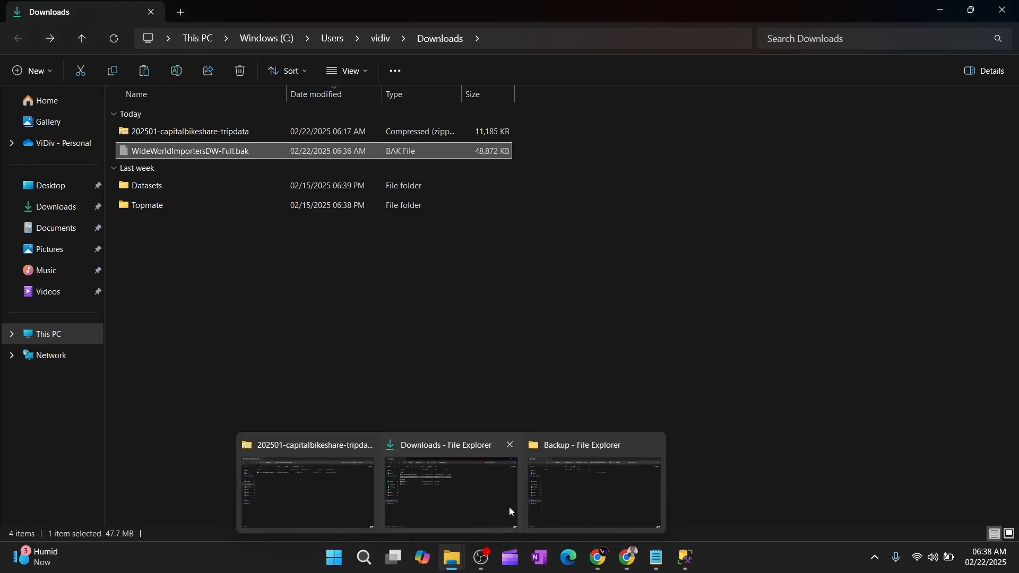
pyautogui.click(546, 486)
pyautogui.hotkey('ctrl', 'v')
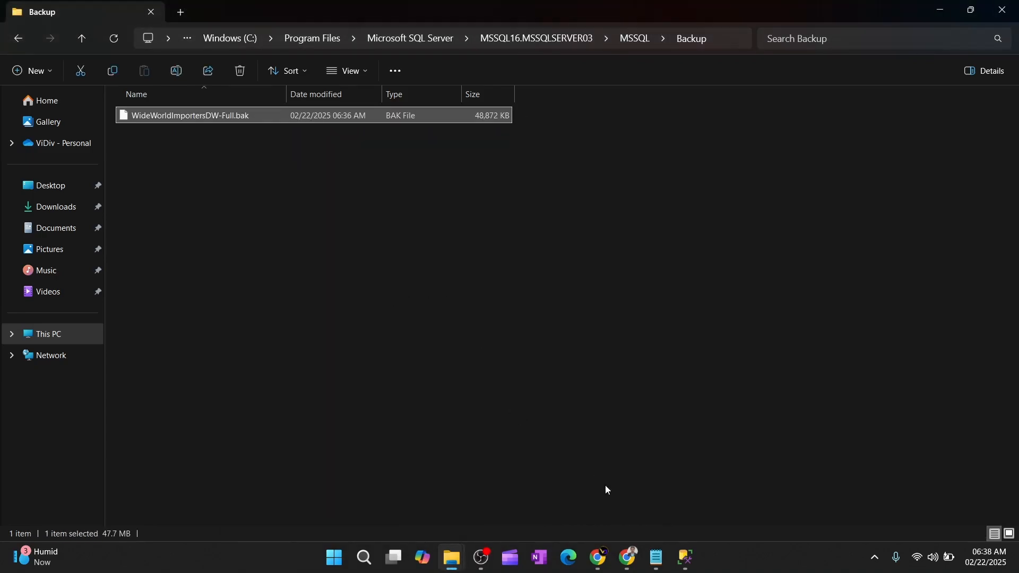
# Back in SQL Server Management Studio, refresh the backup file location and add WideWorldImportersDW-Full.bak as the restore device.
pyautogui.moveTo(688, 560)
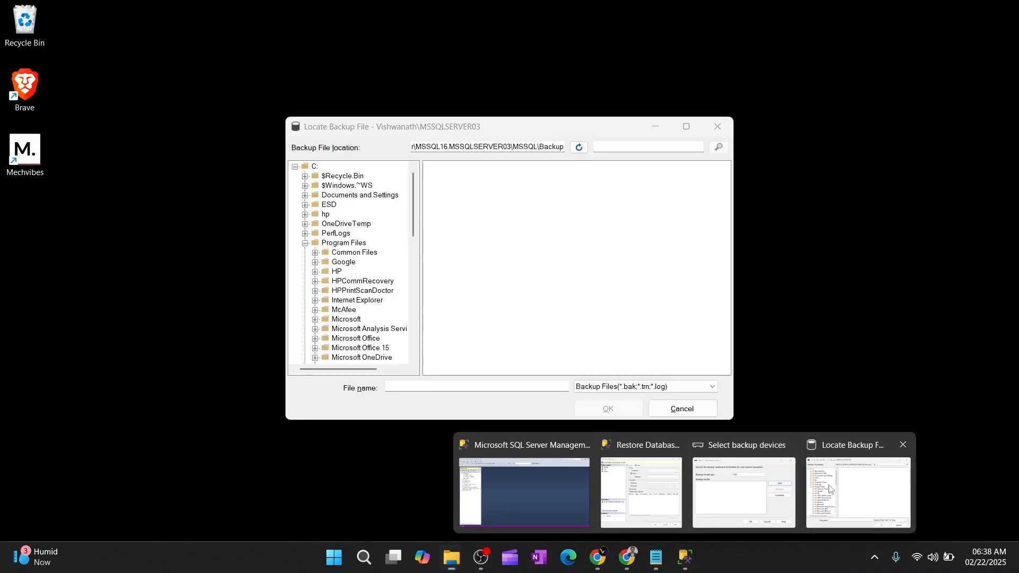
pyautogui.click(829, 484)
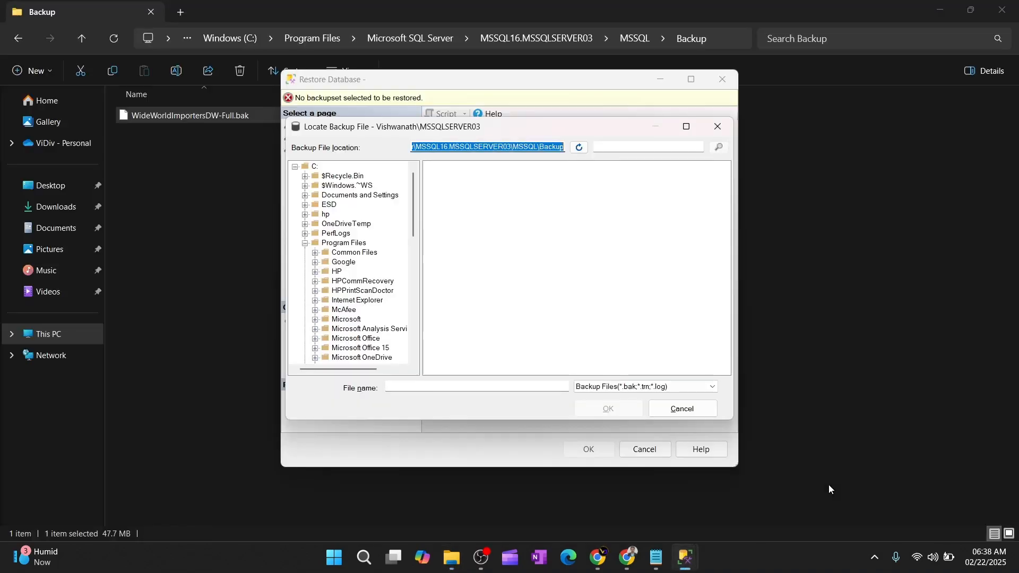
pyautogui.click(579, 148)
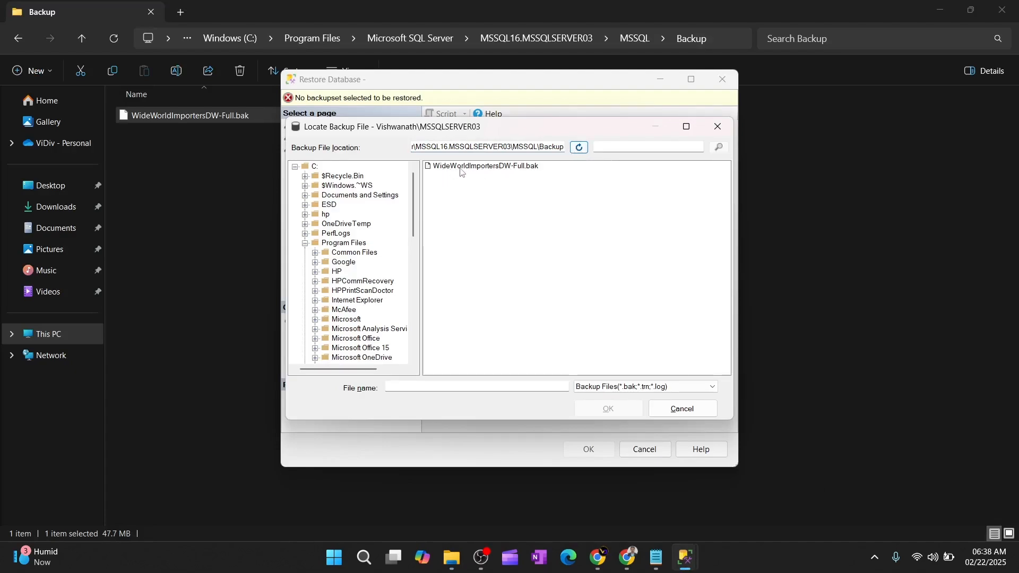
pyautogui.click(487, 169)
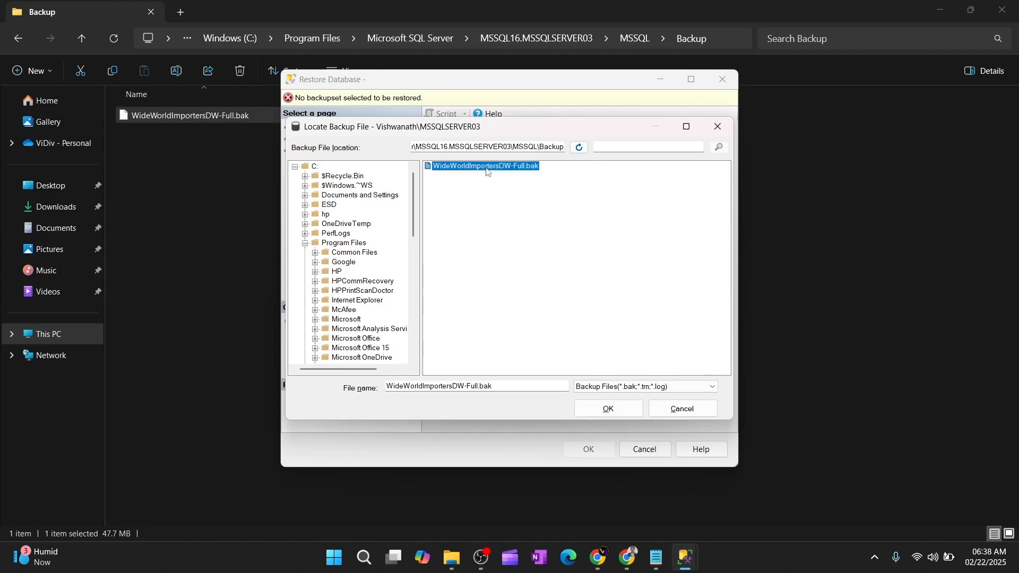
pyautogui.click(602, 412)
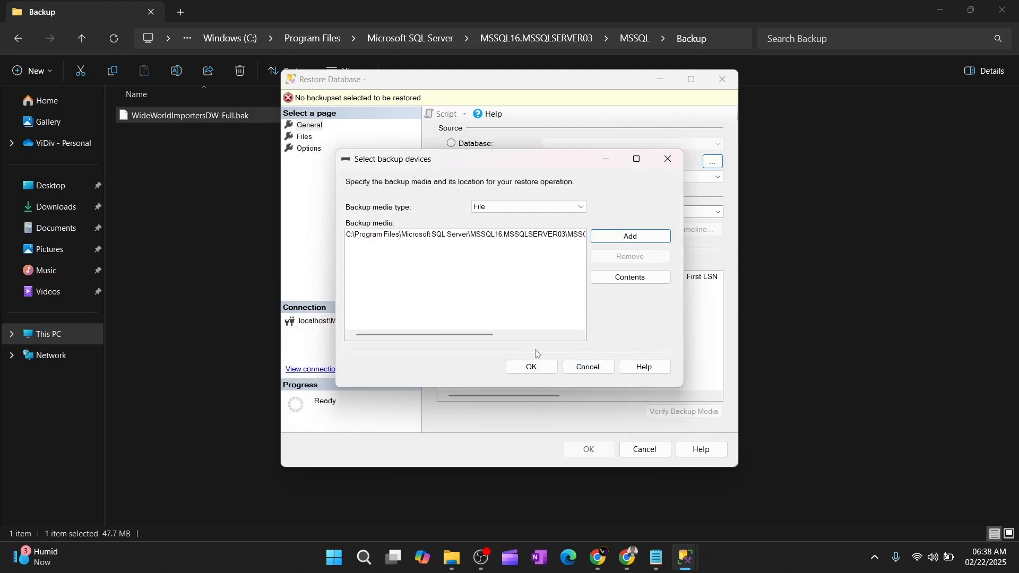
pyautogui.click(532, 367)
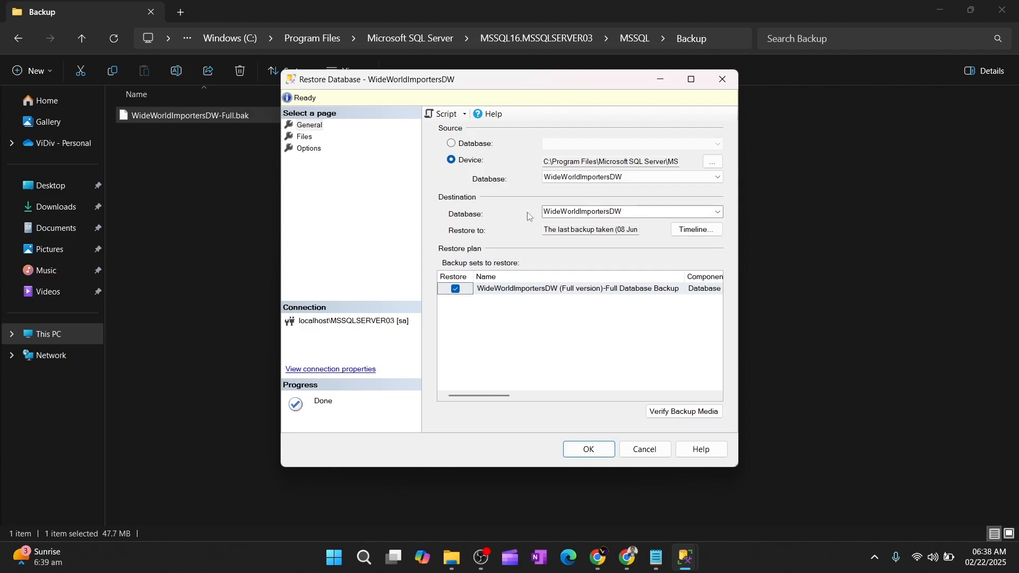
# Check the existing databases in the main window, then run the WideWorldImportersDW restore and dismiss the completion message.
pyautogui.moveTo(691, 563)
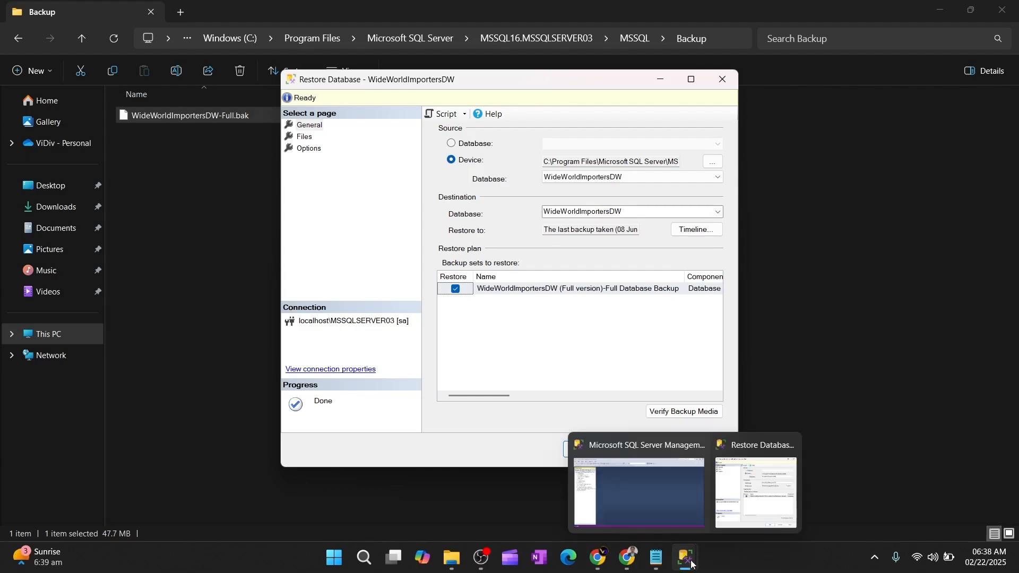
pyautogui.click(651, 495)
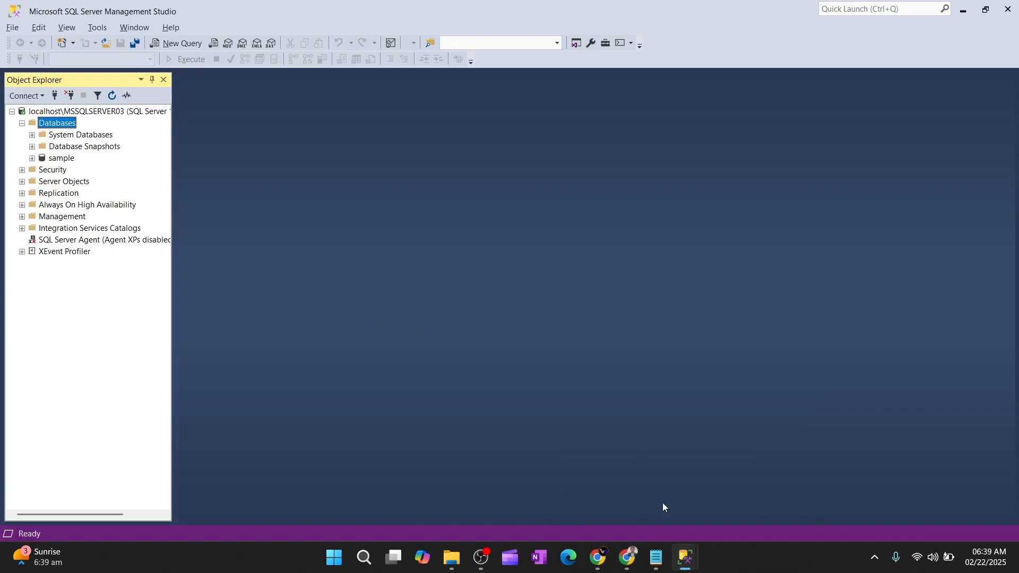
pyautogui.moveTo(684, 557)
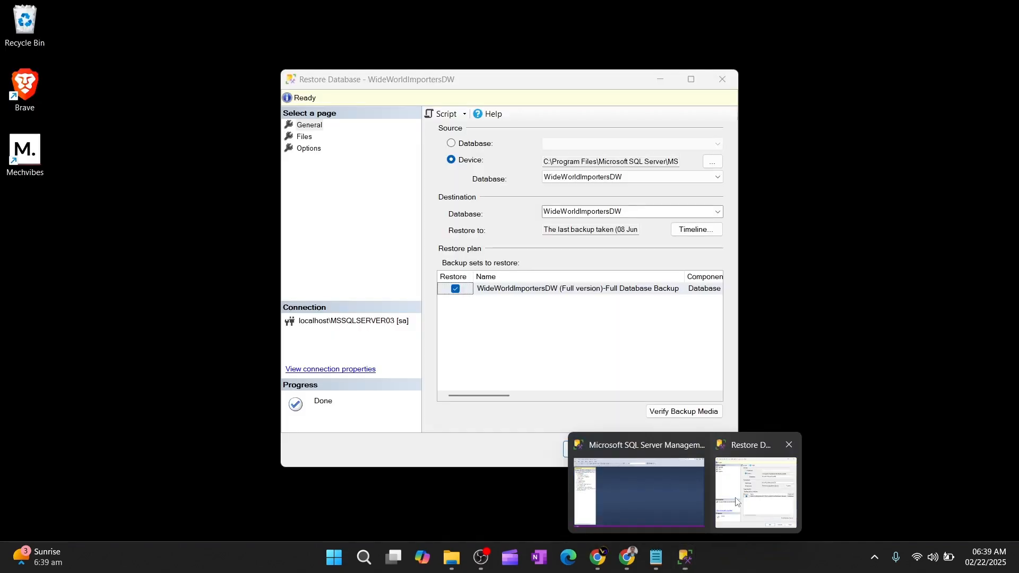
pyautogui.click(756, 484)
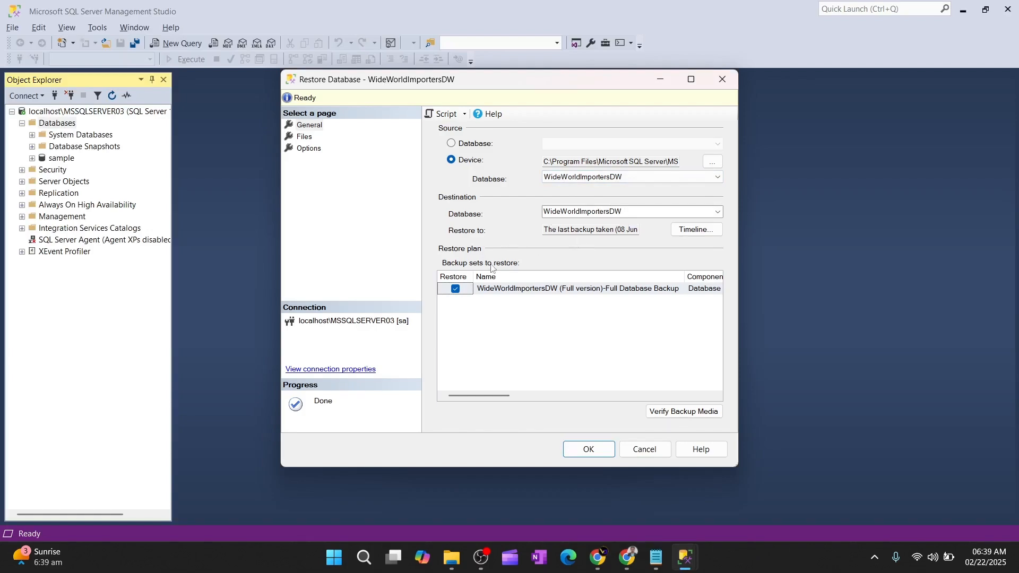
pyautogui.click(589, 450)
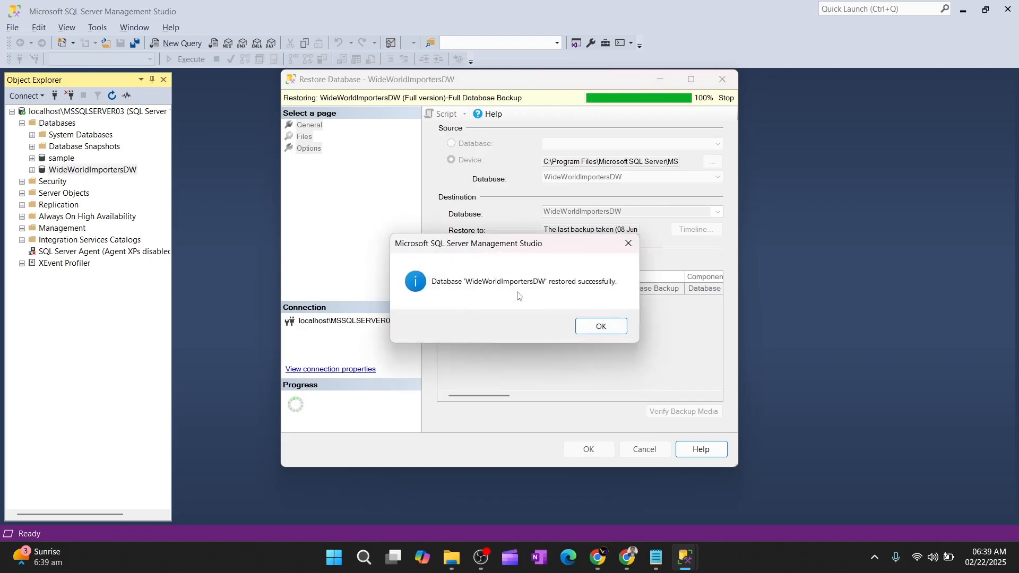
pyautogui.click(606, 326)
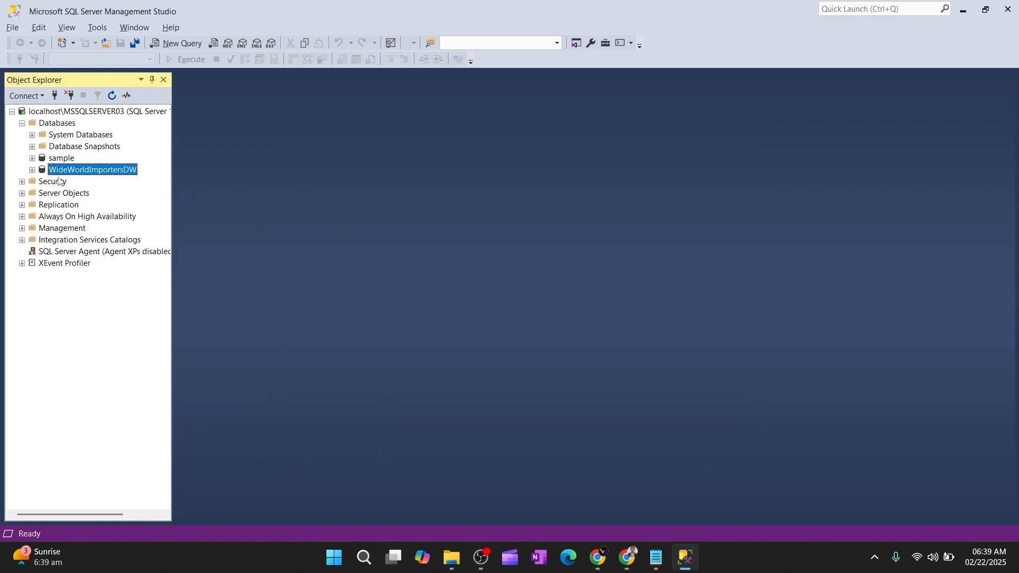
# Expand the Tables folder of the WideWorldImportersDW database and examine its Dimension, Fact and Integration tables.
pyautogui.click(33, 170)
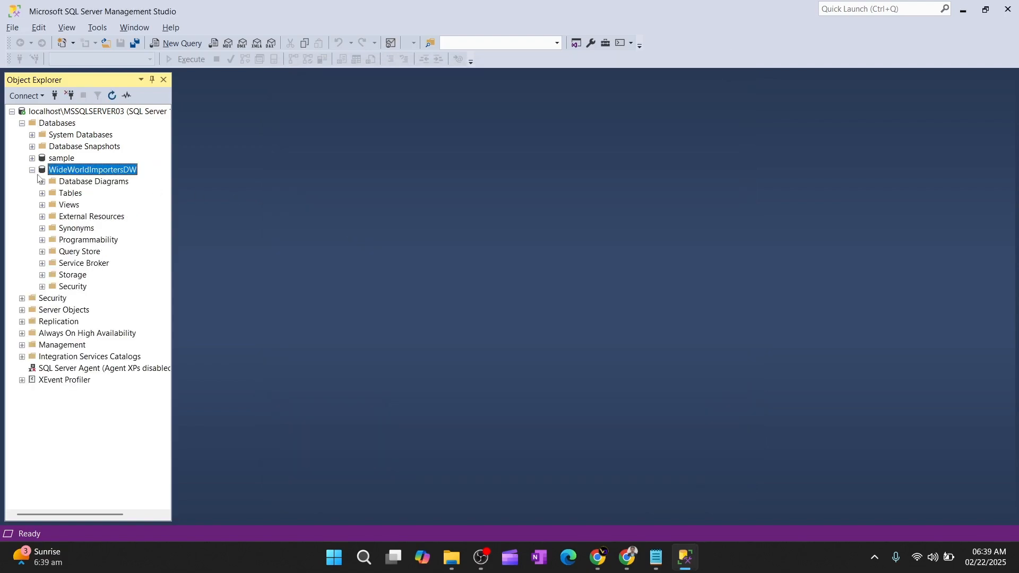
pyautogui.click(42, 193)
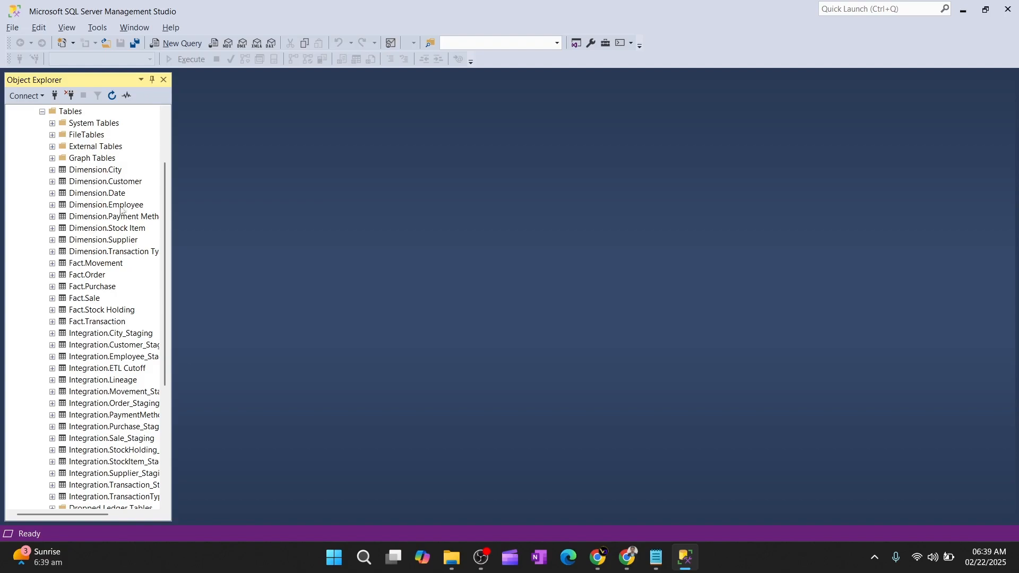
pyautogui.scroll(-1, 116, 227)
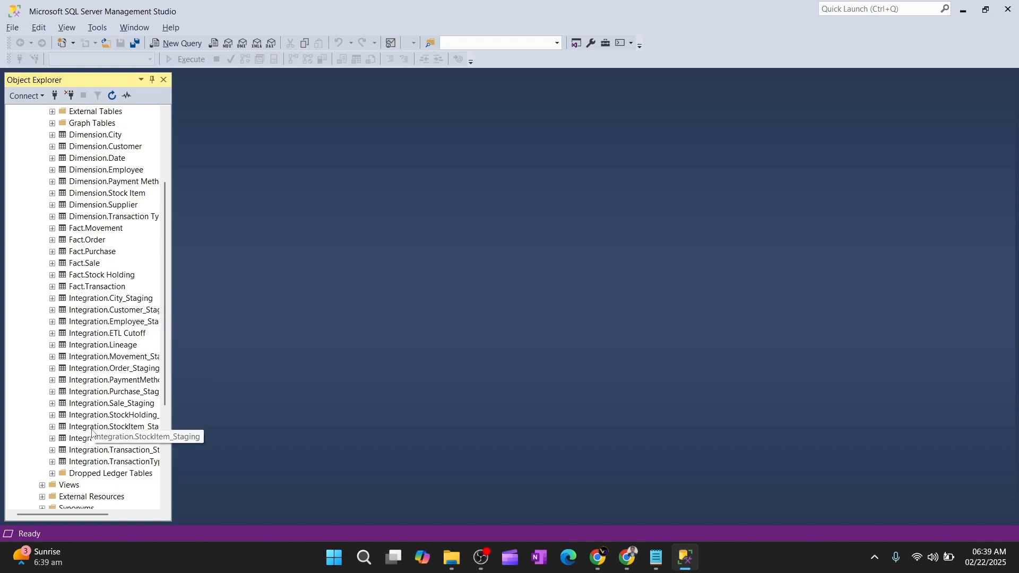
pyautogui.scroll(1, 92, 432)
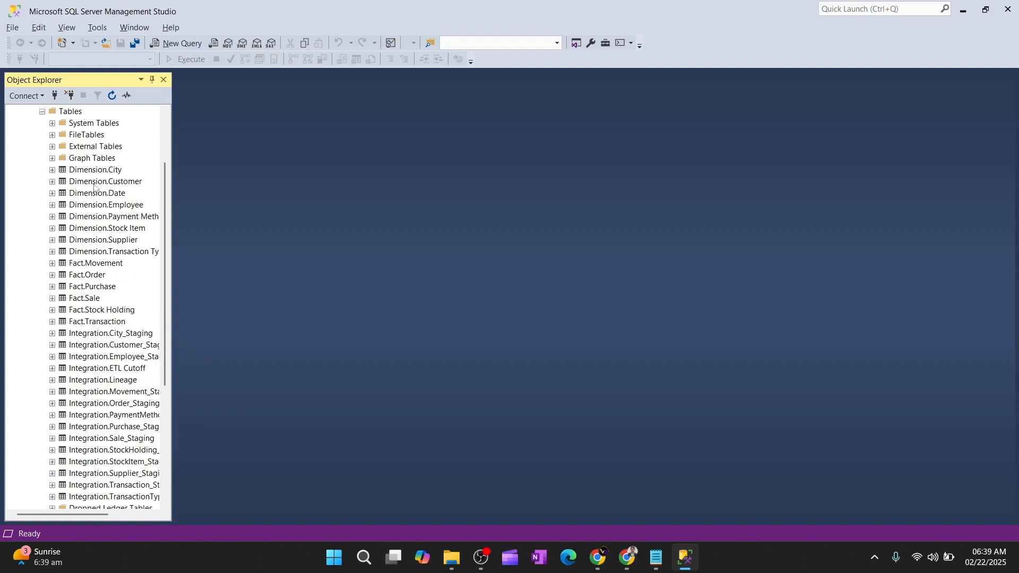
pyautogui.scroll(-2, 120, 269)
pyautogui.scroll(3, 85, 210)
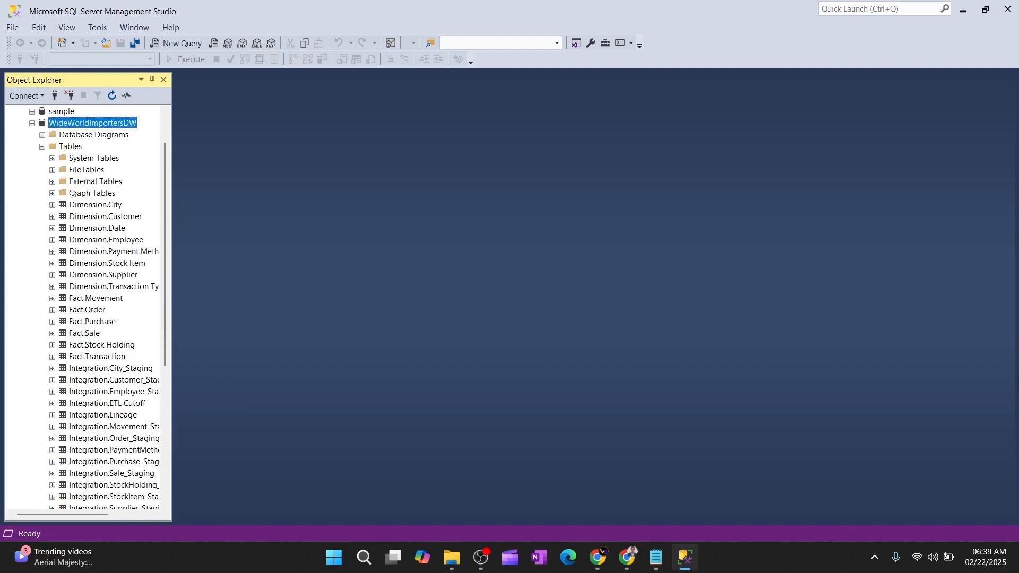
pyautogui.scroll(1, 72, 192)
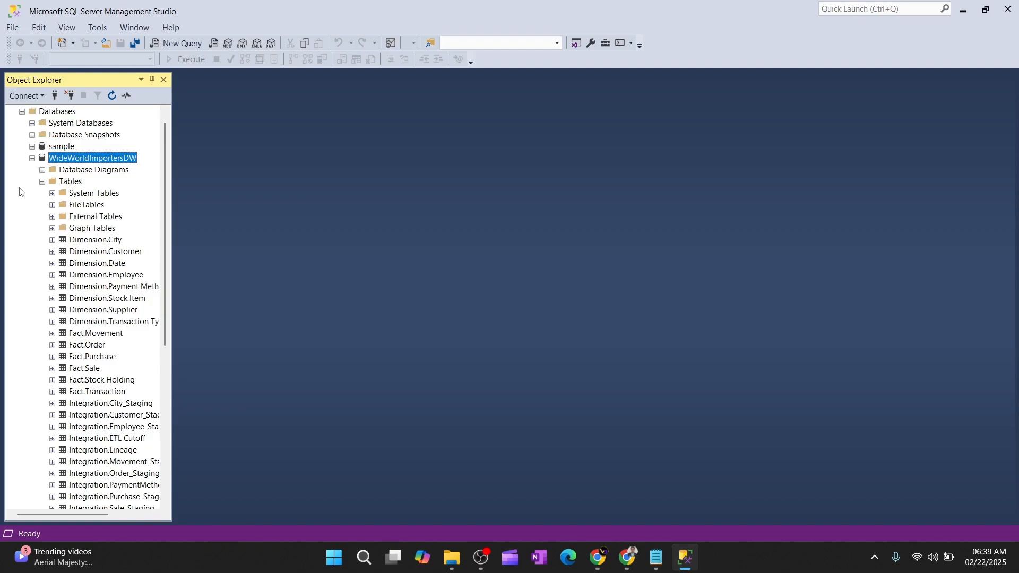
pyautogui.scroll(-1, 101, 247)
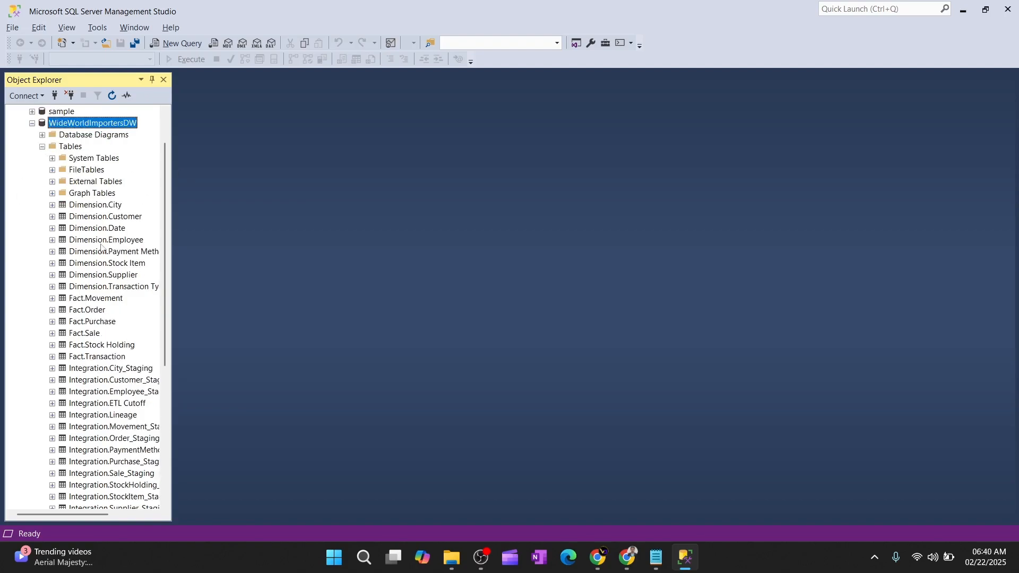
pyautogui.scroll(-2, 98, 303)
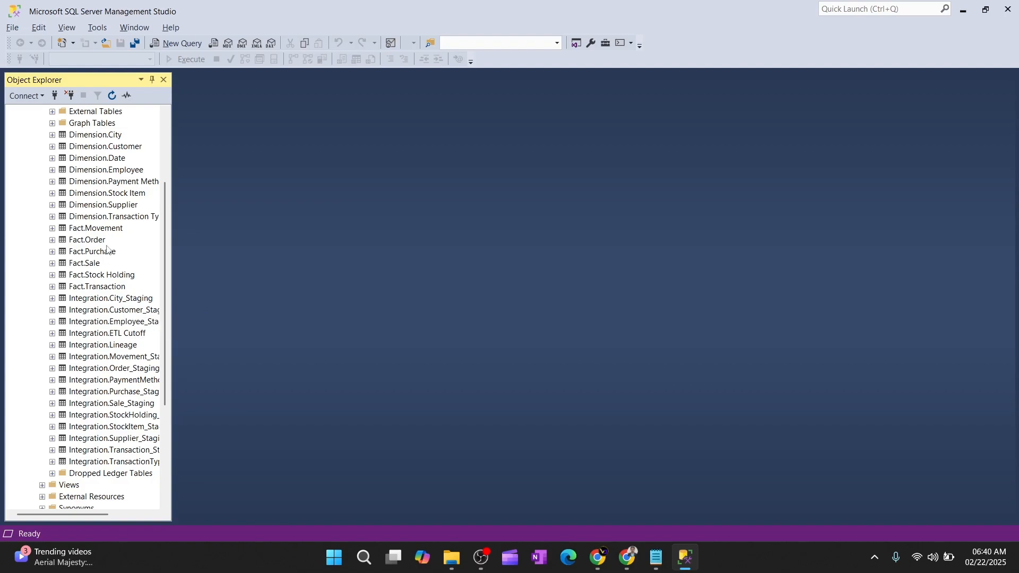
pyautogui.scroll(1, 106, 247)
pyautogui.scroll(1, 106, 247)
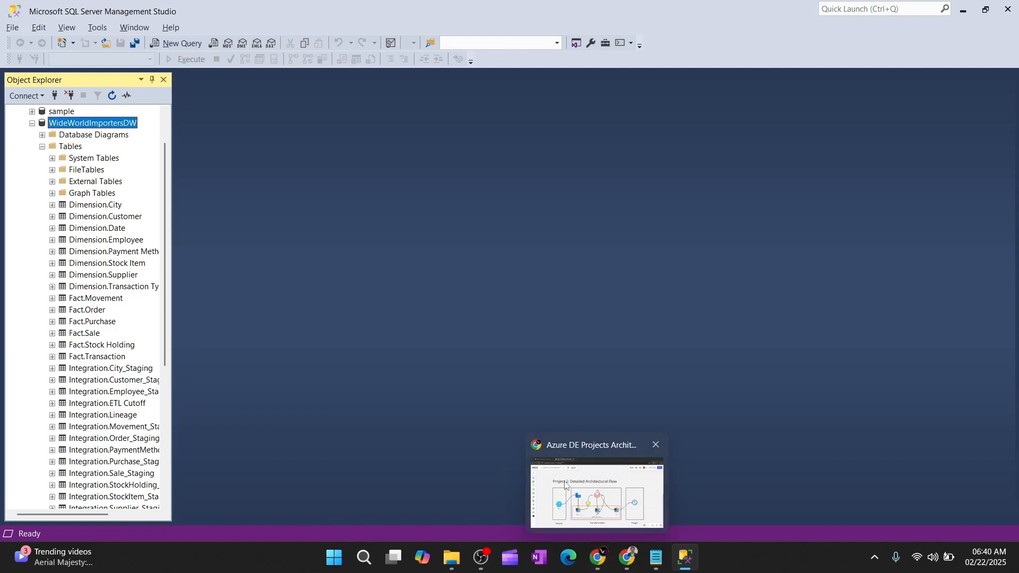
# Switch to Chrome, open the instructor's Topmate profile page and look through the Azure data engineering services offered.
pyautogui.click(594, 493)
pyautogui.click(116, 23)
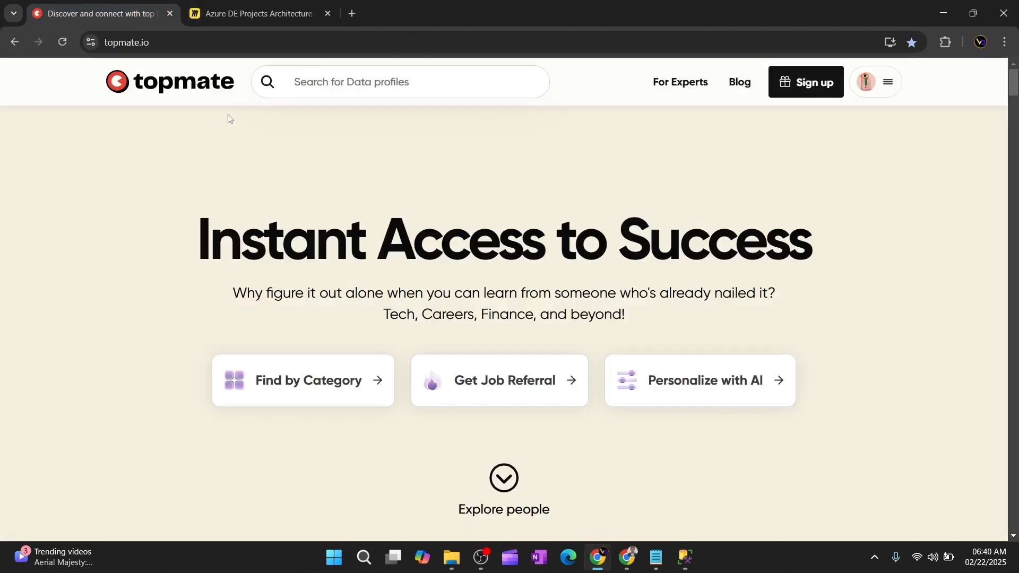
pyautogui.click(229, 41)
pyautogui.click(230, 41)
pyautogui.write('/vish')
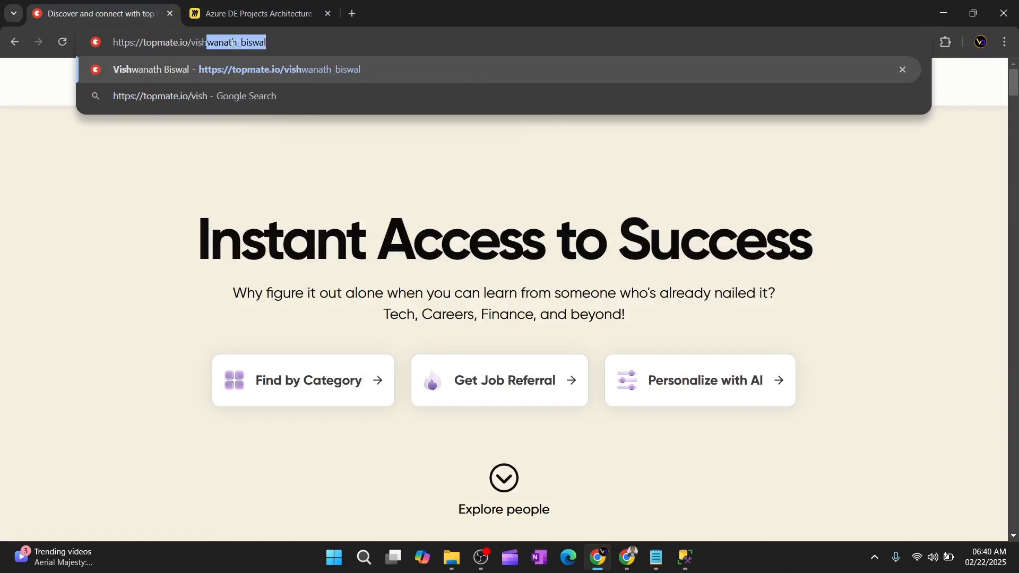
pyautogui.press('Return')
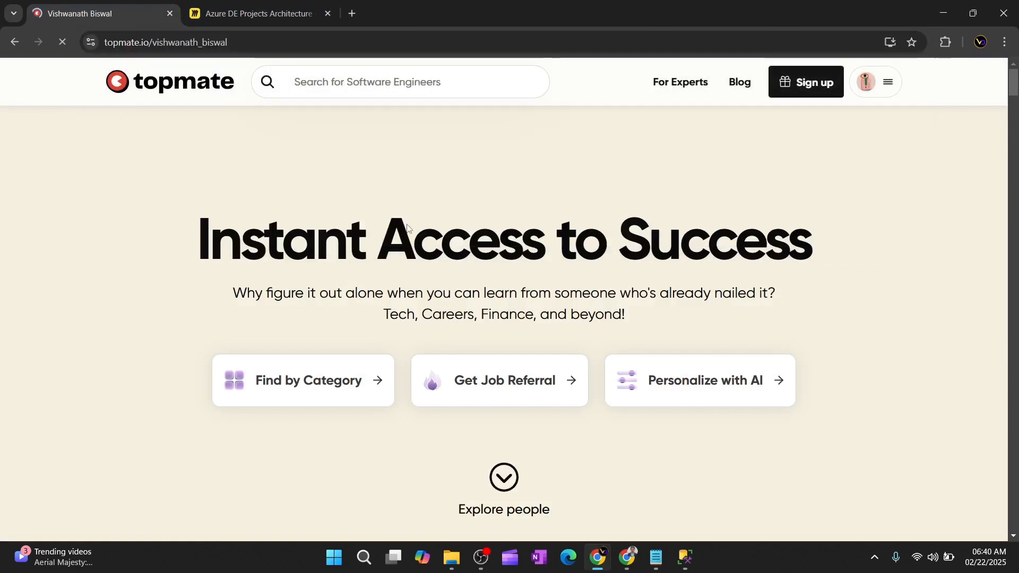
pyautogui.scroll(-6, 354, 374)
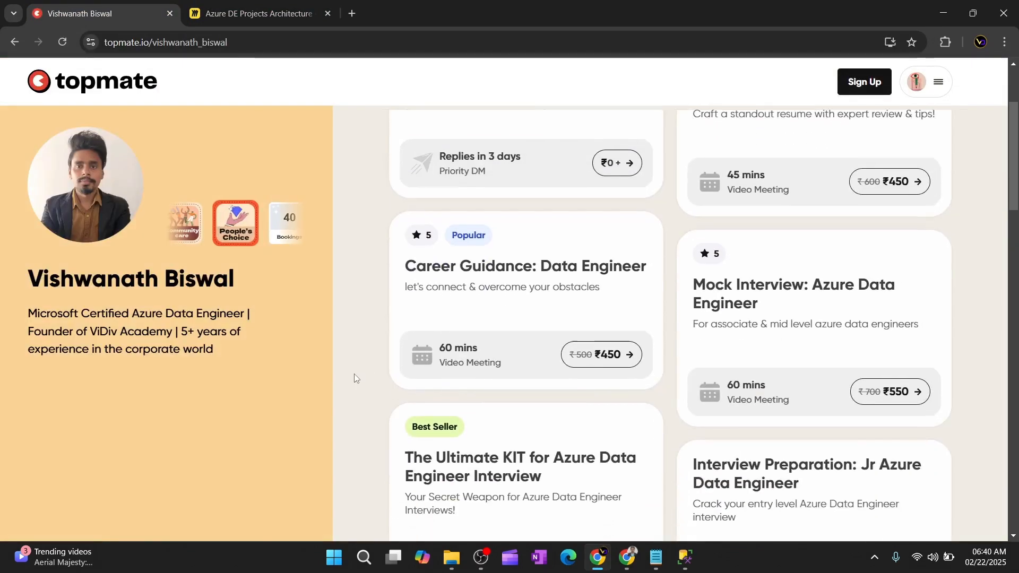
pyautogui.scroll(-2, 354, 374)
pyautogui.scroll(2, 354, 374)
pyautogui.scroll(1, 390, 355)
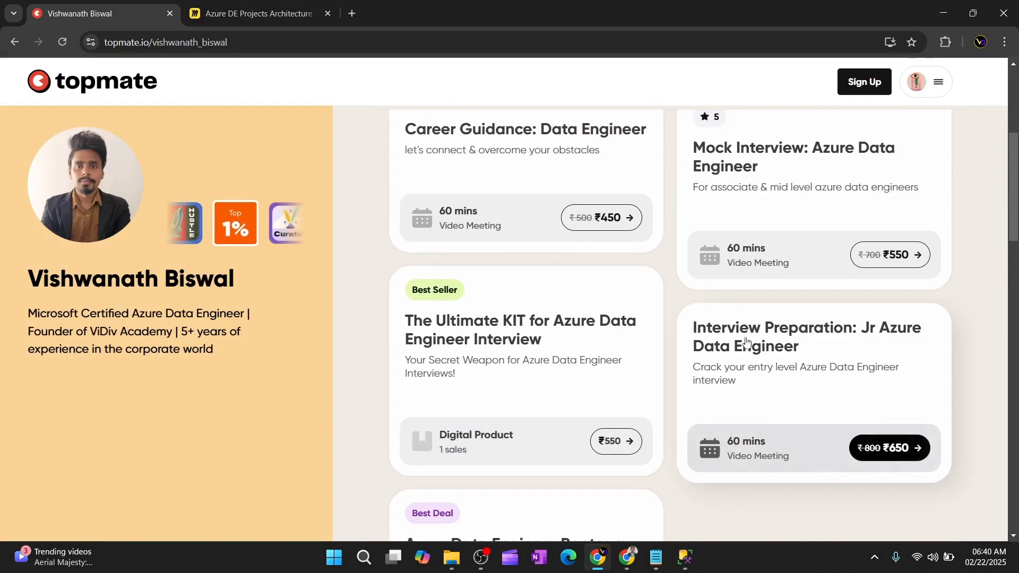
# Open the Azure DE Projects Architecture board in Miro and view the Project 1 detailed architectural flow.
pyautogui.click(273, 22)
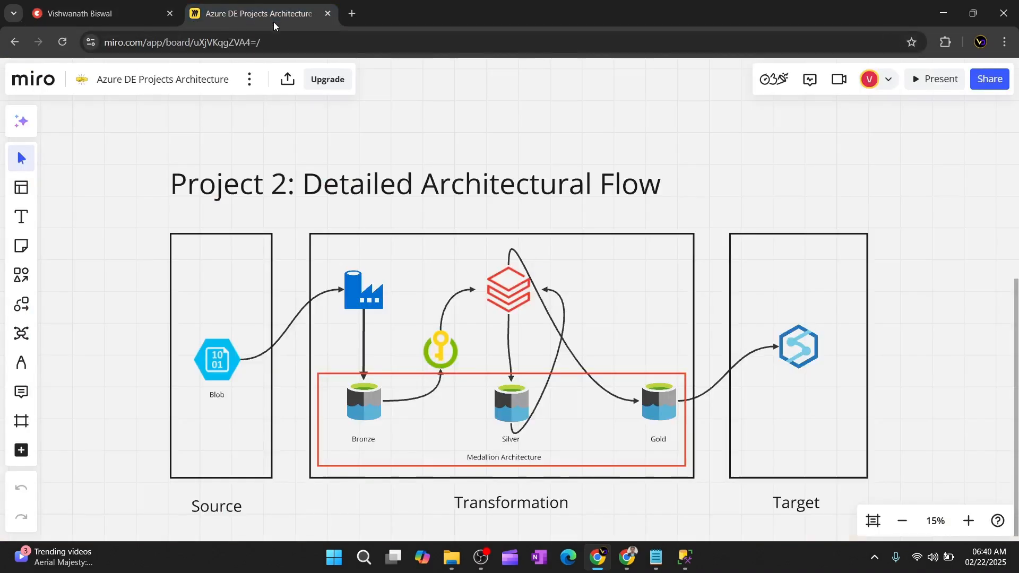
pyautogui.scroll(10, 168, 215)
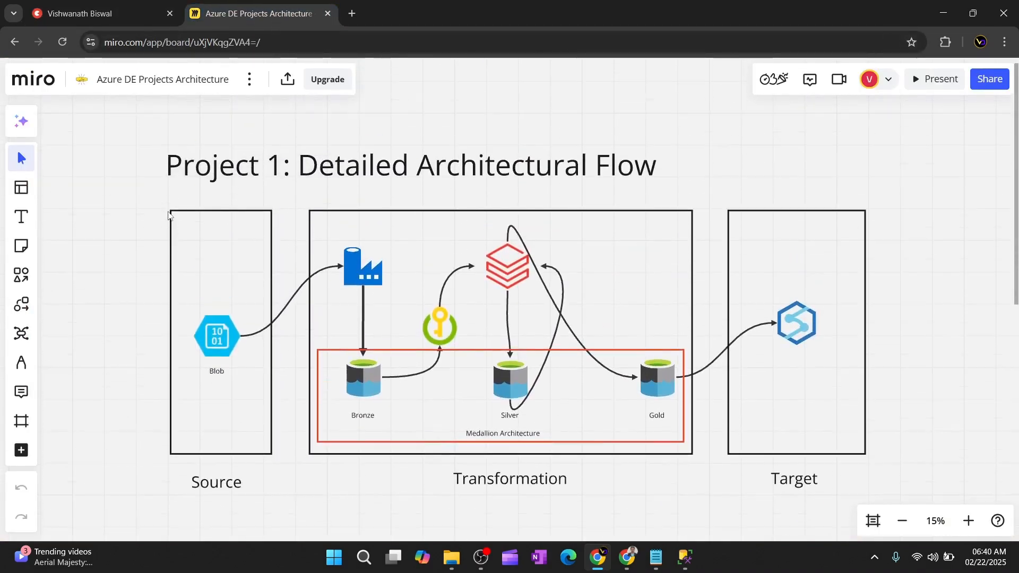